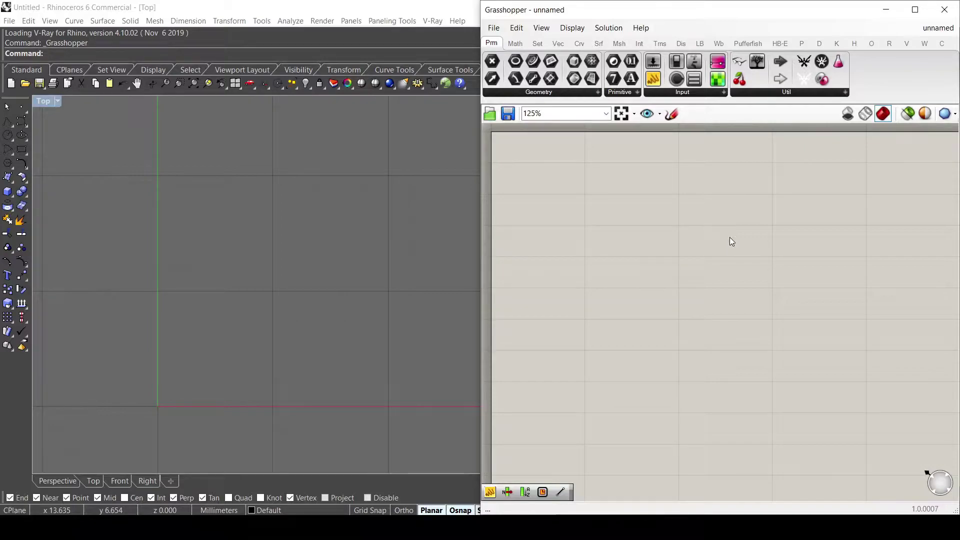
Step: Place a Sort List component from a 'sort' search and shift it right
double_click(709, 264)
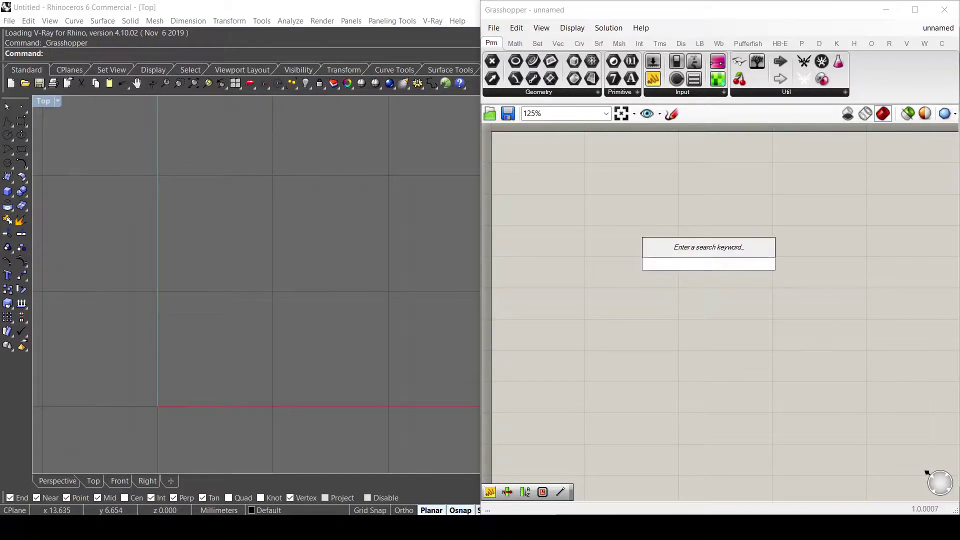
text(sort)
click(721, 249)
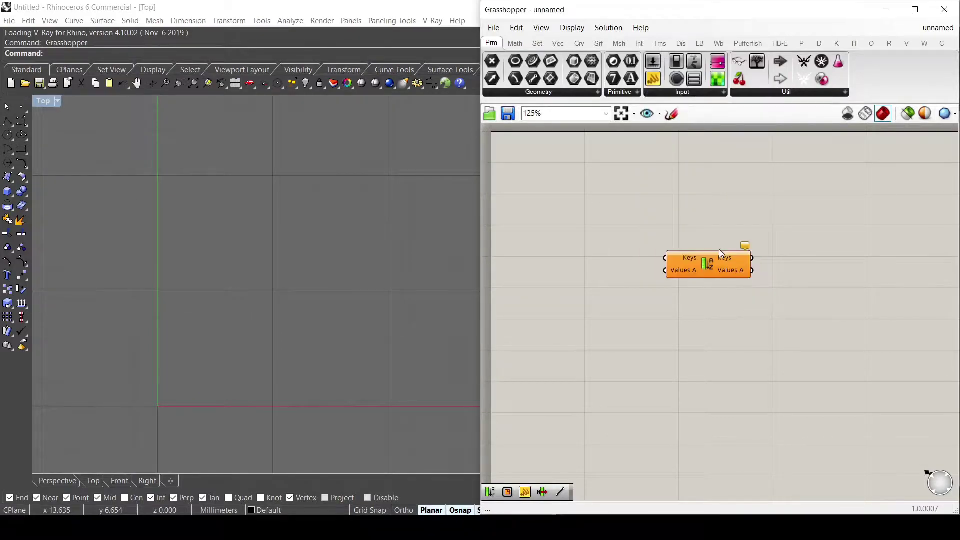
drag(711, 263, 736, 261)
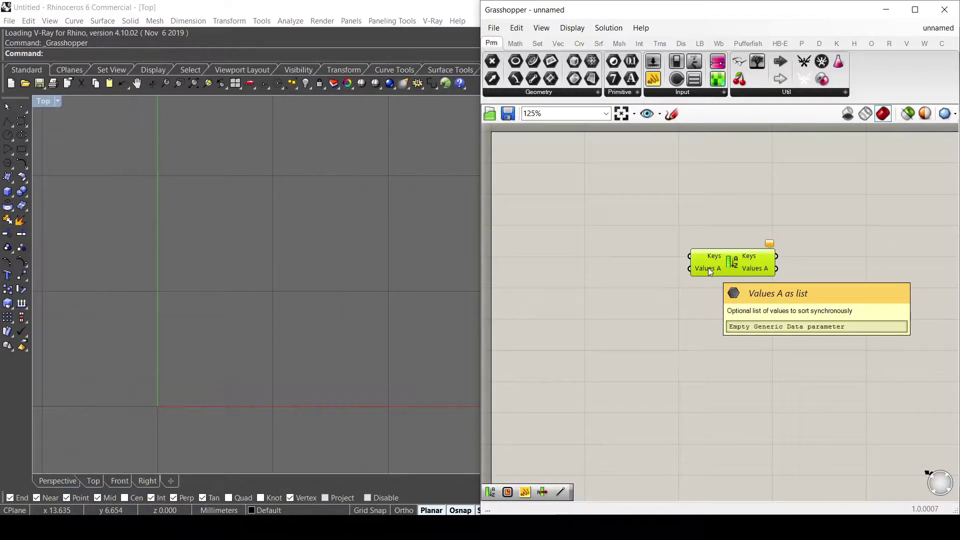
Step: Add a Rectangle component with a 10 number slider driving its X and Y Size
drag(725, 260, 827, 263)
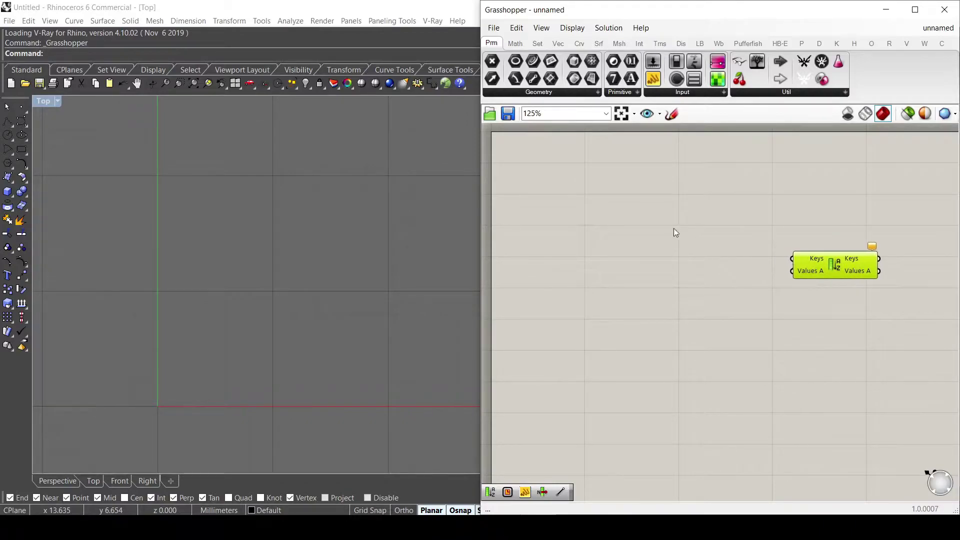
double_click(567, 242)
text(recta)
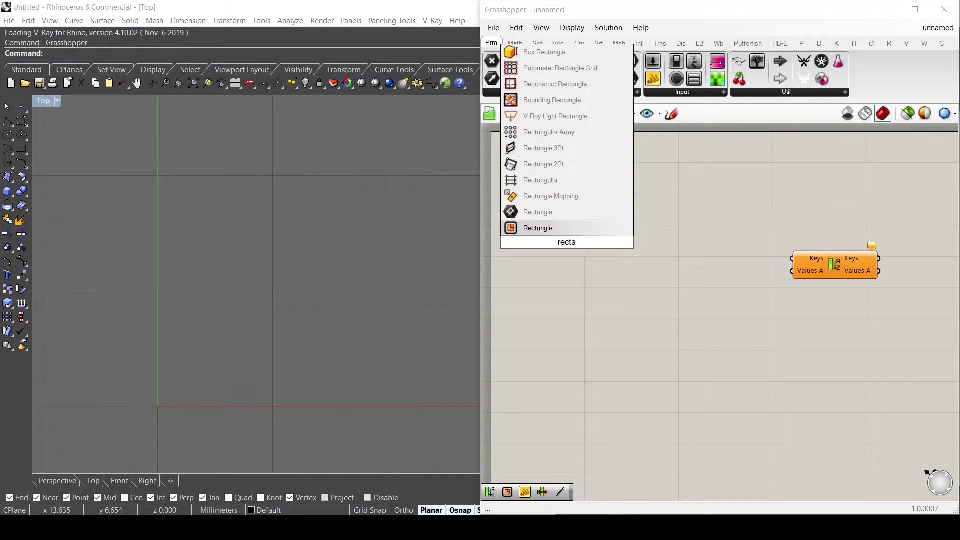
click(563, 230)
click(527, 266)
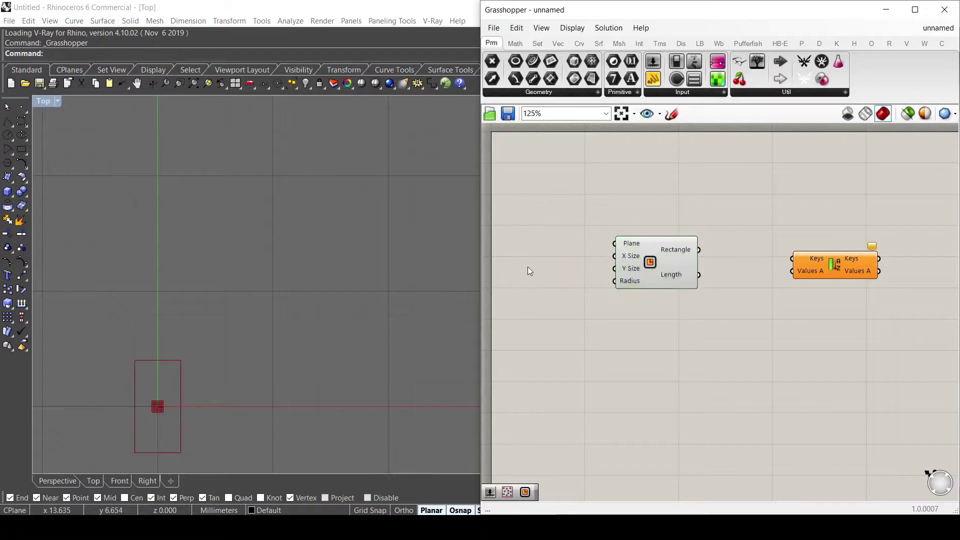
double_click(528, 267)
text(10)
key(Return)
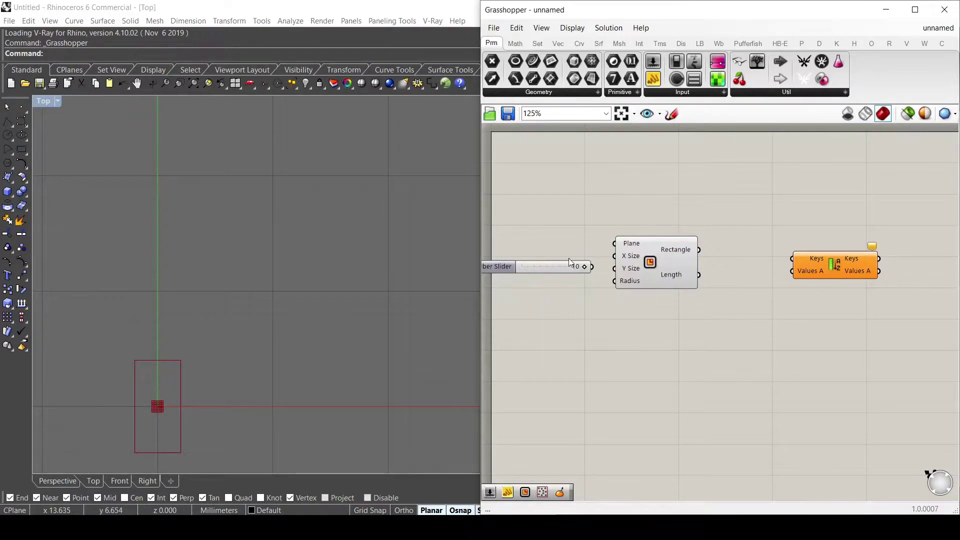
drag(620, 260, 616, 269)
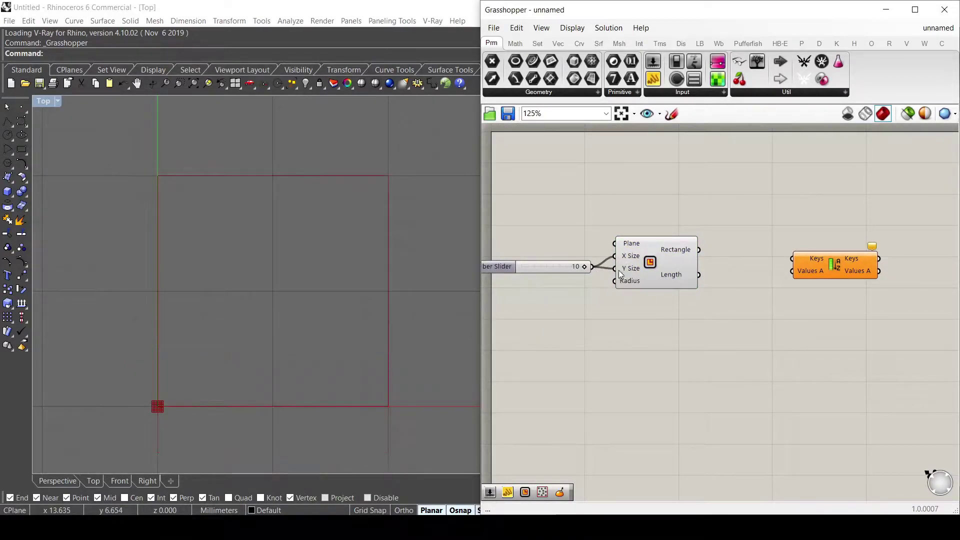
Step: Add Populate 2D with the rectangle as Region and a 20 slider as Count
double_click(723, 191)
text(popul)
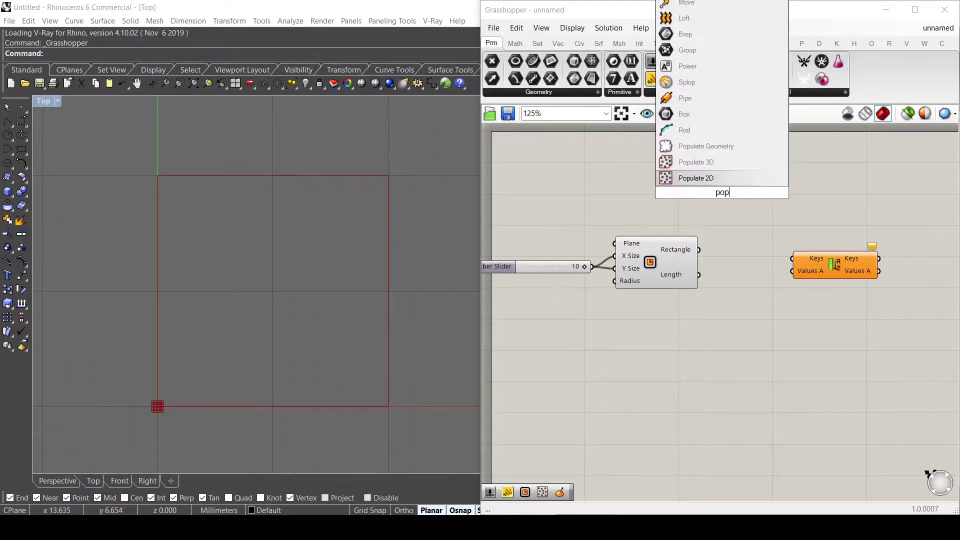
click(696, 178)
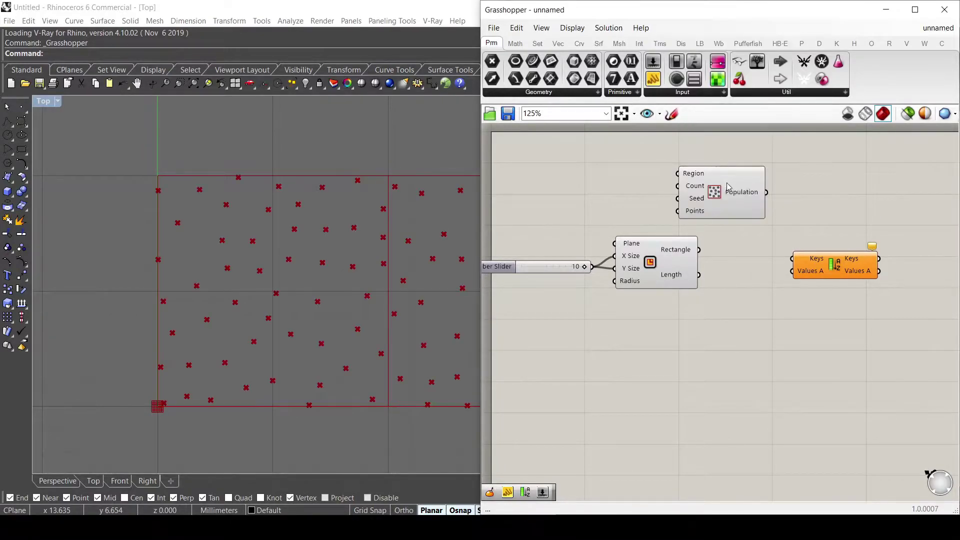
drag(713, 195, 780, 207)
drag(698, 250, 788, 212)
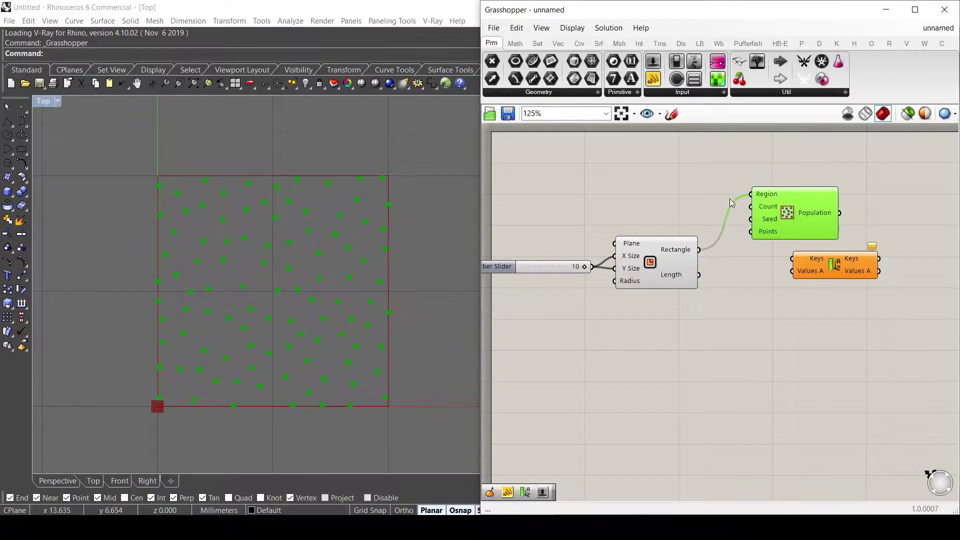
double_click(675, 194)
text(20)
key(Return)
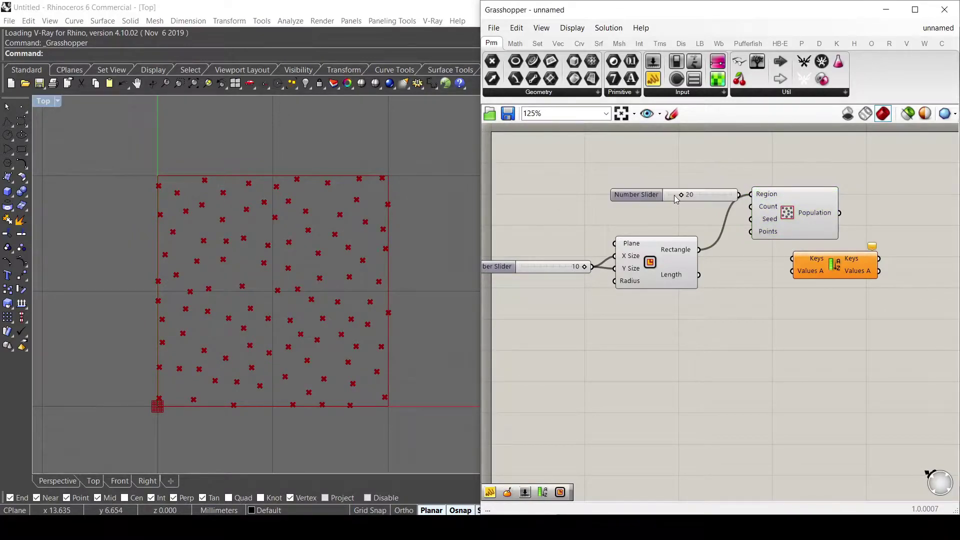
drag(705, 195, 750, 206)
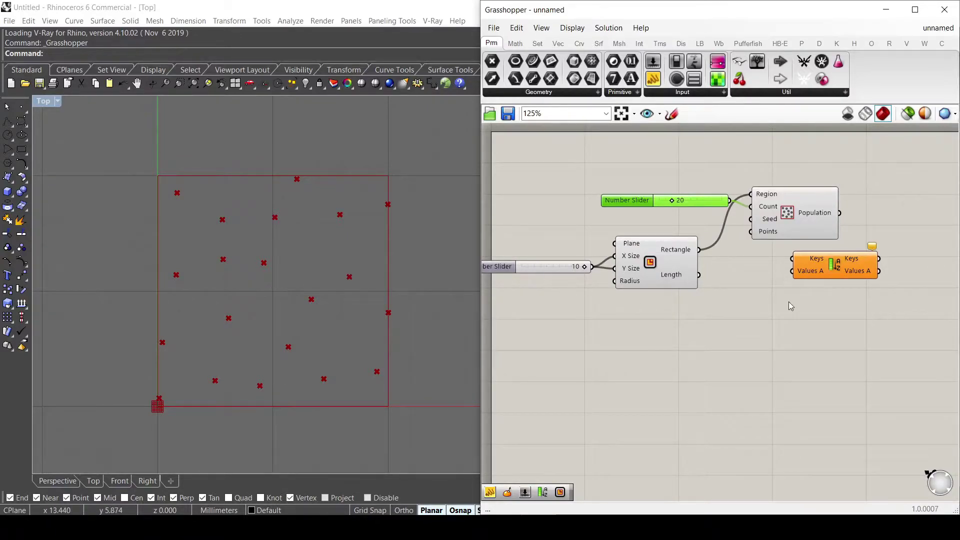
Step: Place Evaluate Surface, replacing a mistaken Evaluate Length, and wire the rectangle into Surface
double_click(789, 319)
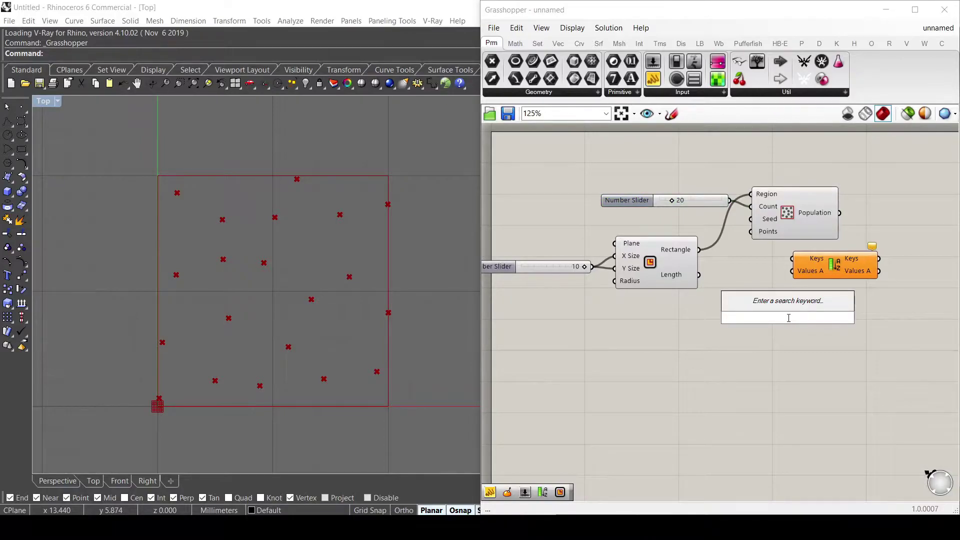
text(eval)
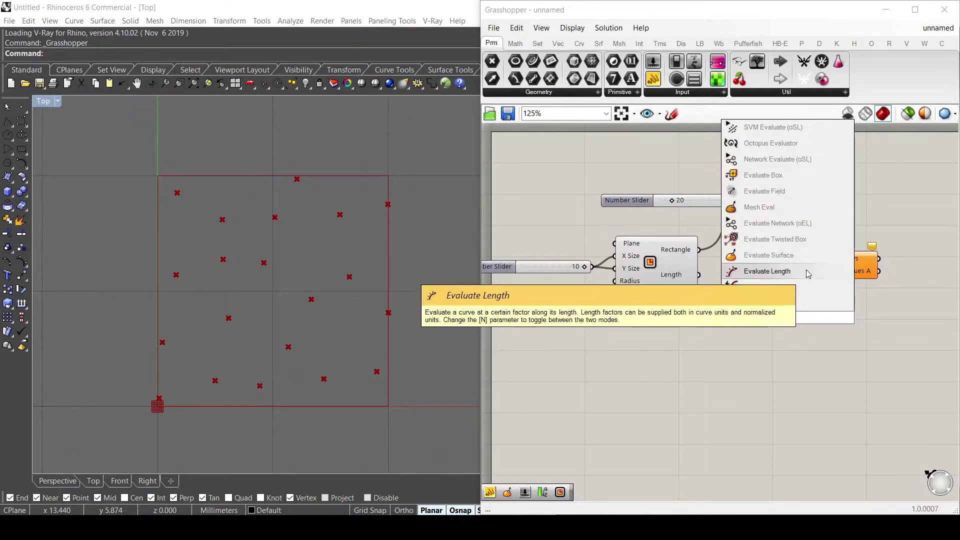
click(808, 271)
key(Delete)
double_click(799, 315)
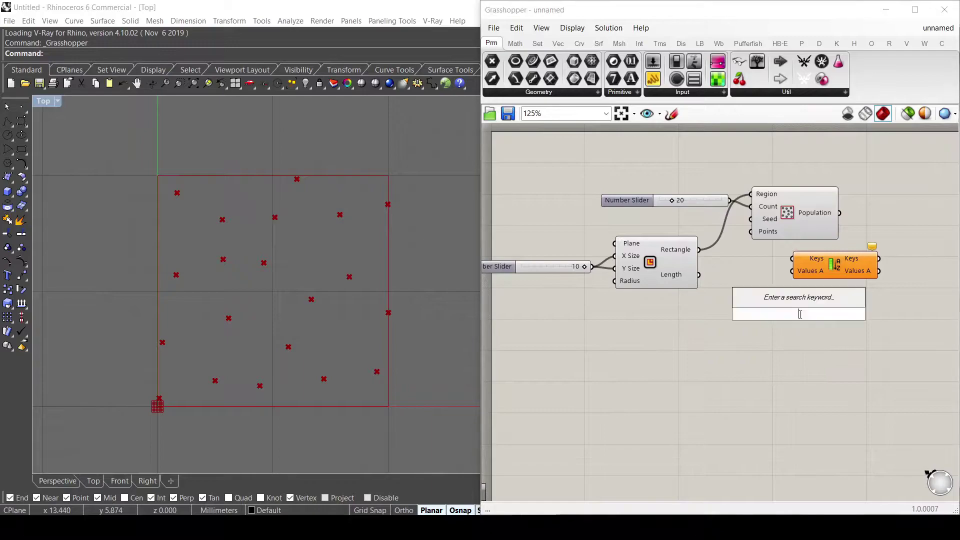
text(eva)
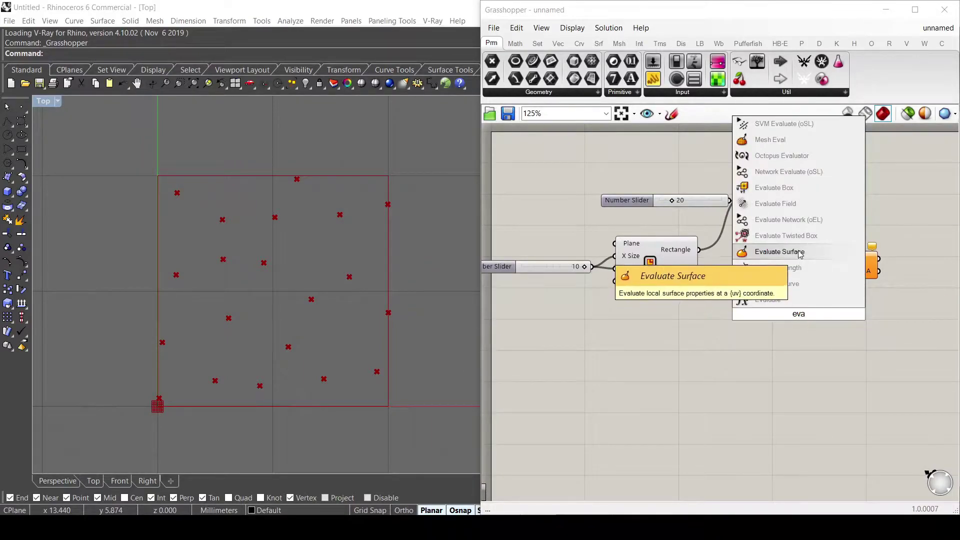
click(779, 251)
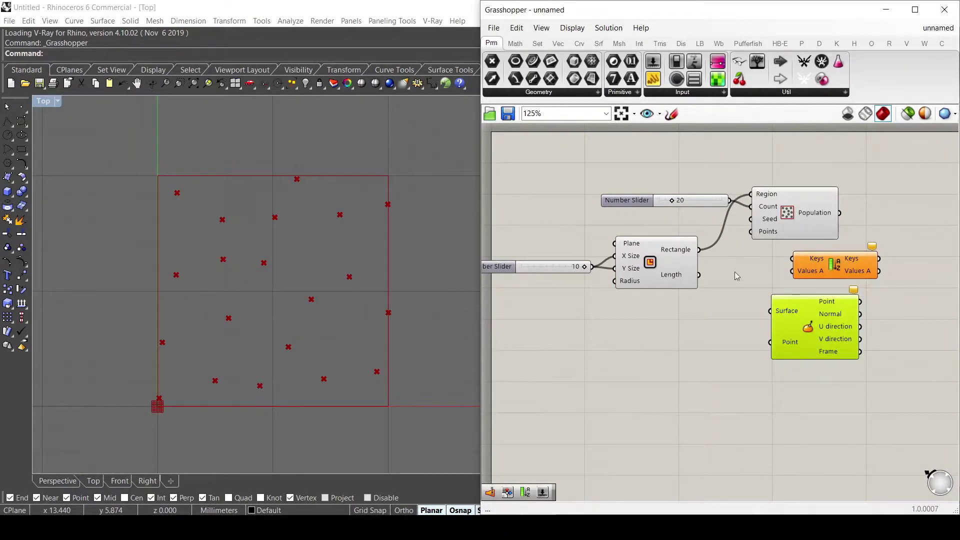
drag(823, 330, 851, 335)
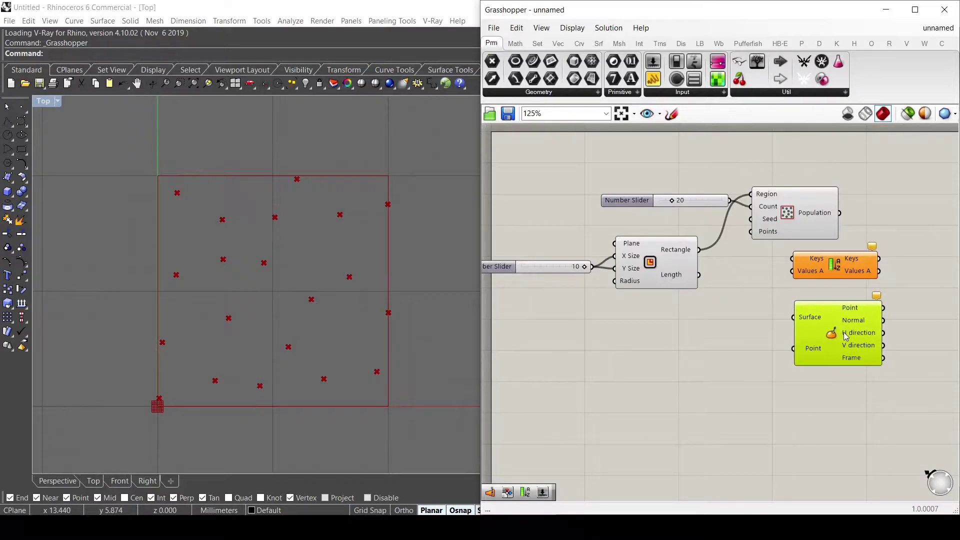
drag(699, 249, 836, 331)
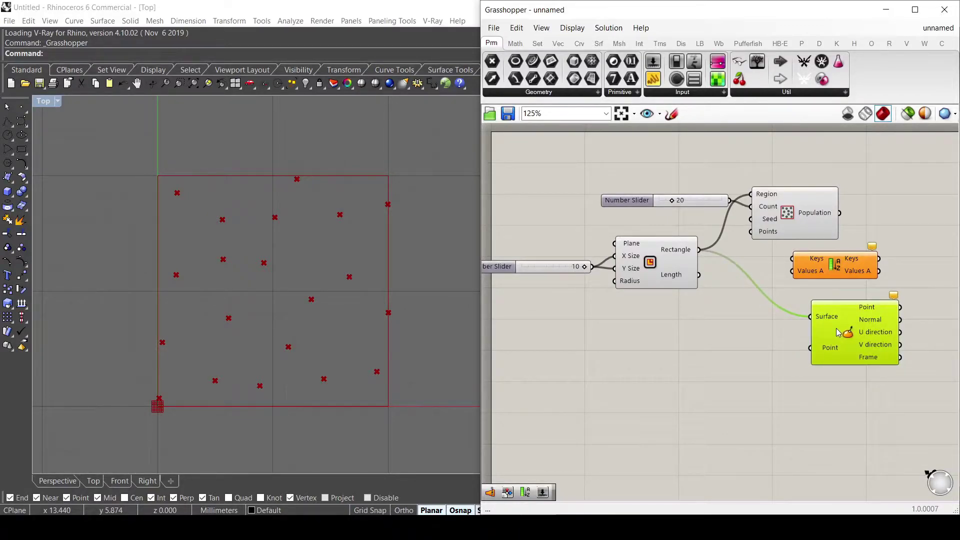
click(717, 355)
Step: Place an MD Slider from the full list of input components
click(700, 93)
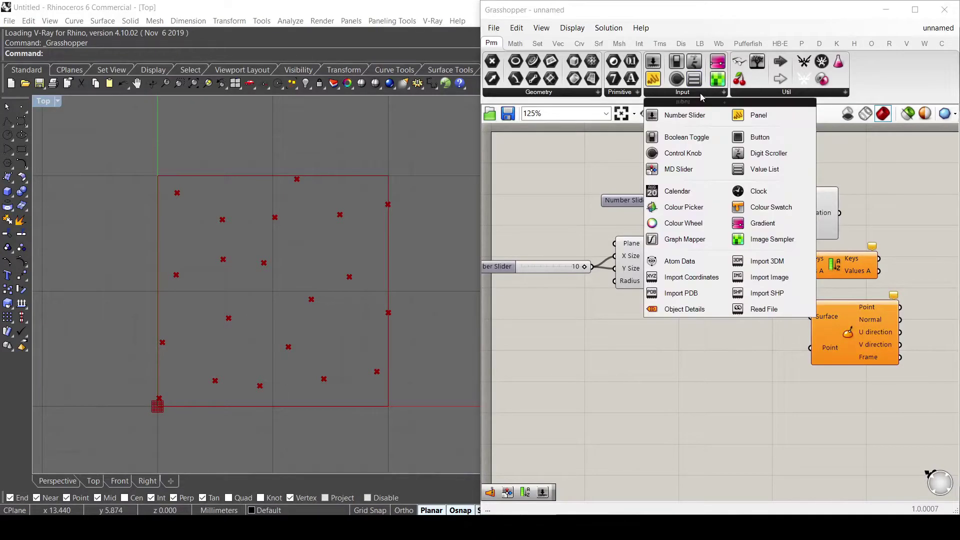
click(690, 170)
click(658, 340)
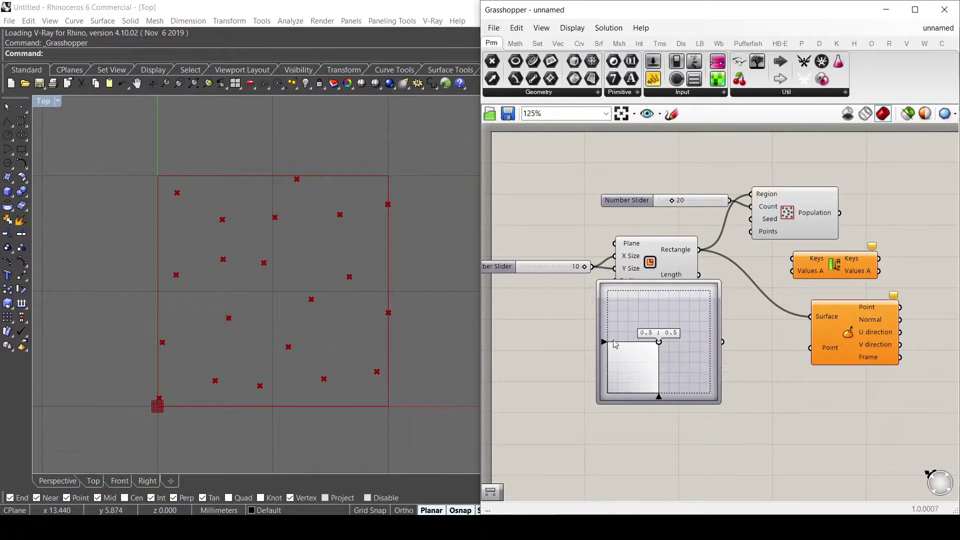
mouse_move(659, 343)
mouse_down()
mouse_move(634, 314)
mouse_move(703, 301)
mouse_move(611, 387)
mouse_move(675, 323)
mouse_move(650, 336)
mouse_move(666, 339)
mouse_up()
Step: Reparameterize the Surface input and feed the MD Slider into Point at 0.52 : 0.53
right_click(823, 316)
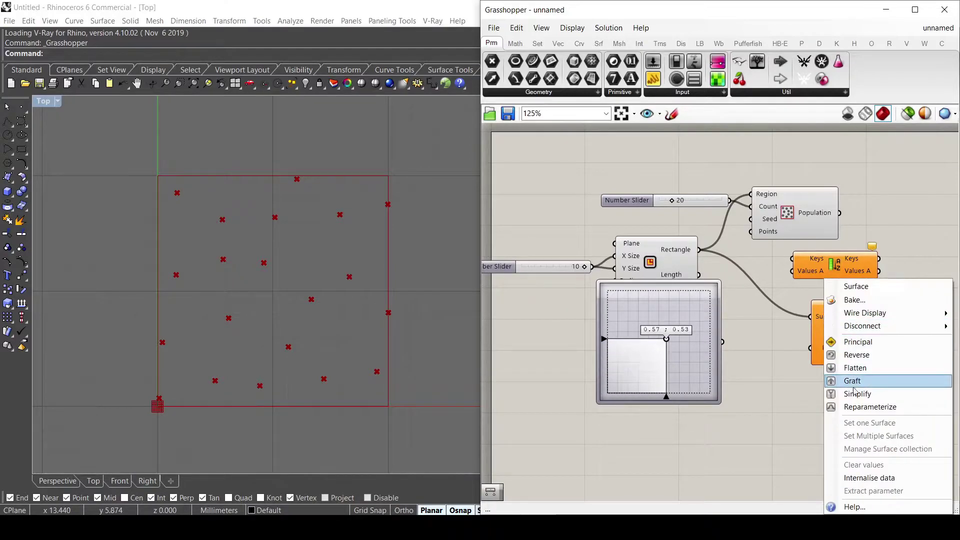
click(856, 406)
drag(725, 348, 800, 358)
drag(705, 358, 721, 388)
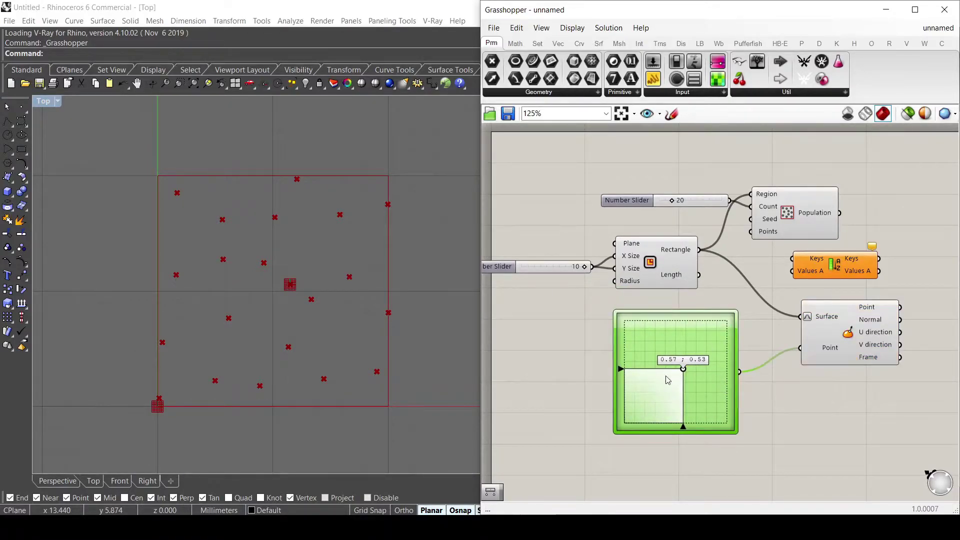
mouse_move(686, 371)
mouse_down()
mouse_move(670, 396)
mouse_move(650, 348)
mouse_move(640, 361)
mouse_move(731, 345)
mouse_move(690, 357)
mouse_move(689, 391)
mouse_move(678, 373)
mouse_up()
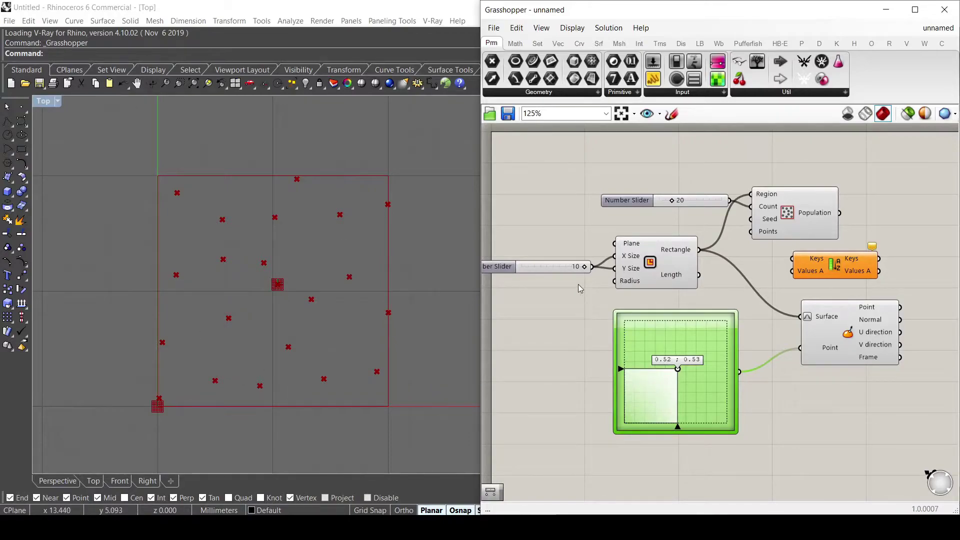
Step: Add a Distance component from the evaluated point (A) to the population points (B)
right_drag(952, 258, 808, 260)
double_click(808, 258)
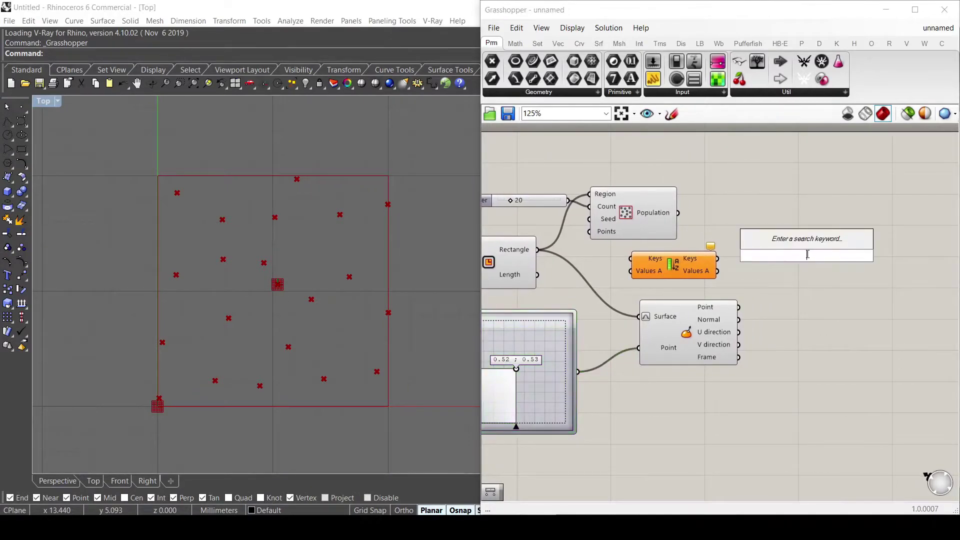
text(dista)
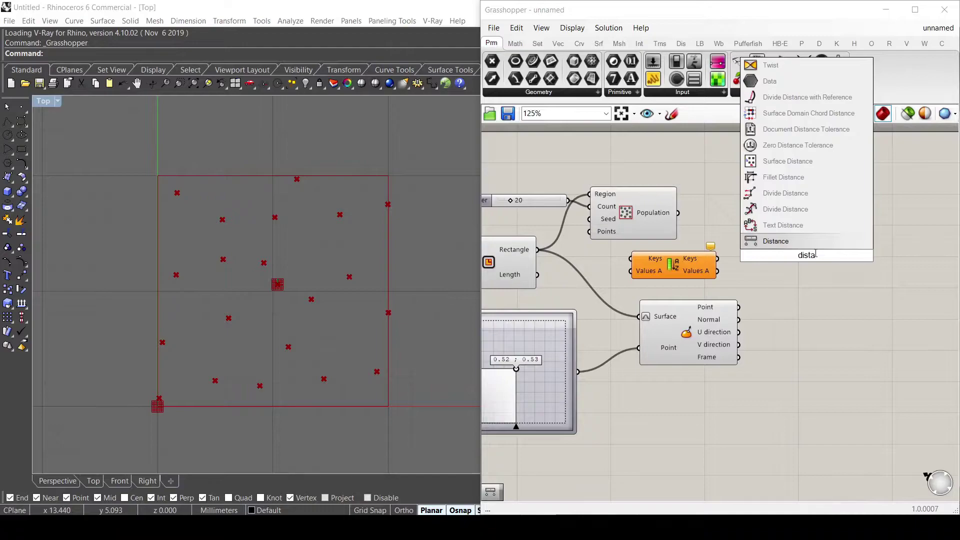
key(Return)
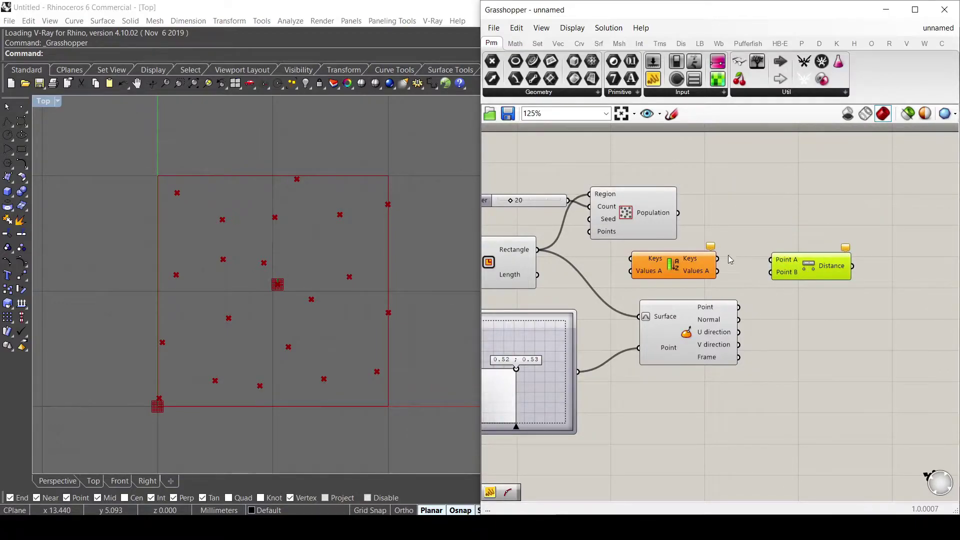
drag(739, 307, 771, 263)
drag(678, 213, 813, 211)
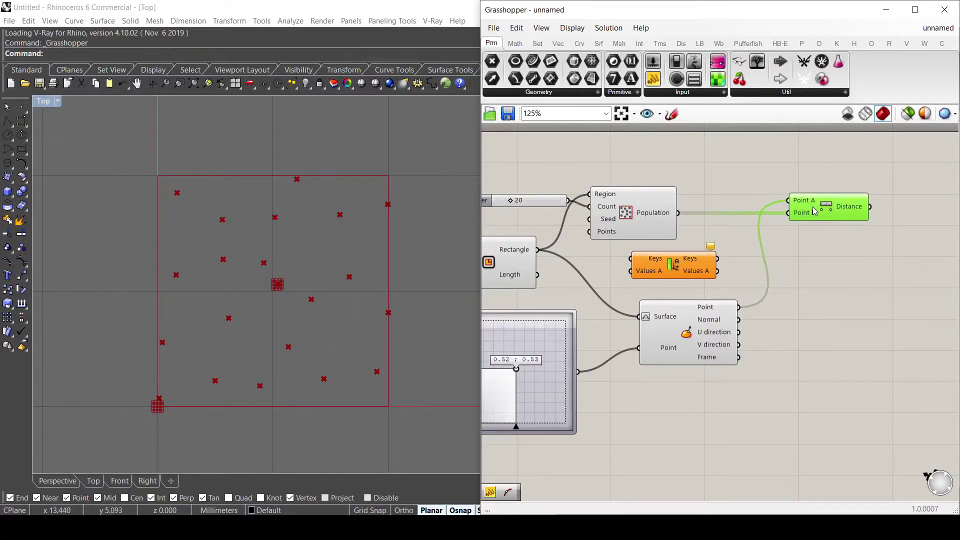
Step: Place a Sort List beside Distance and wire the distances into its Keys
scroll(814, 211, down, 2)
mouse_move(789, 221)
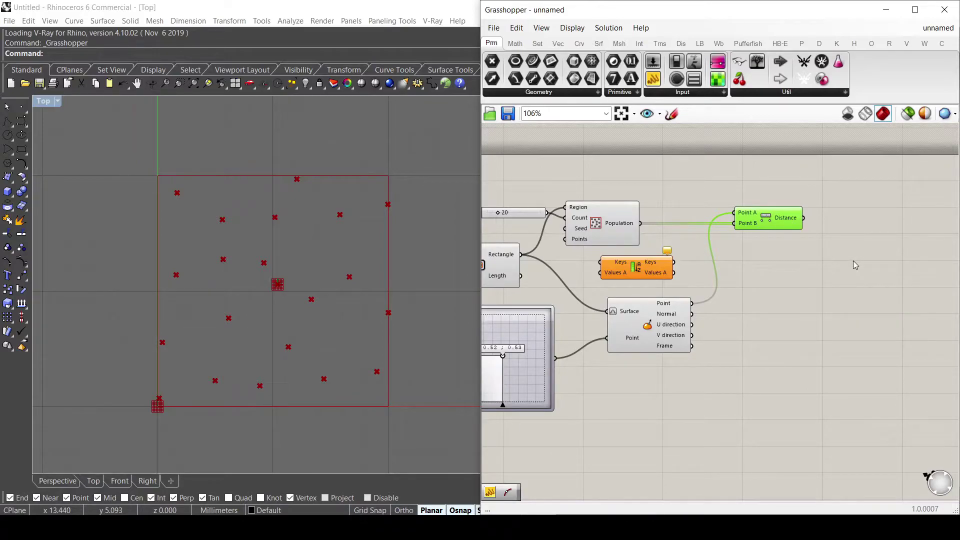
double_click(853, 260)
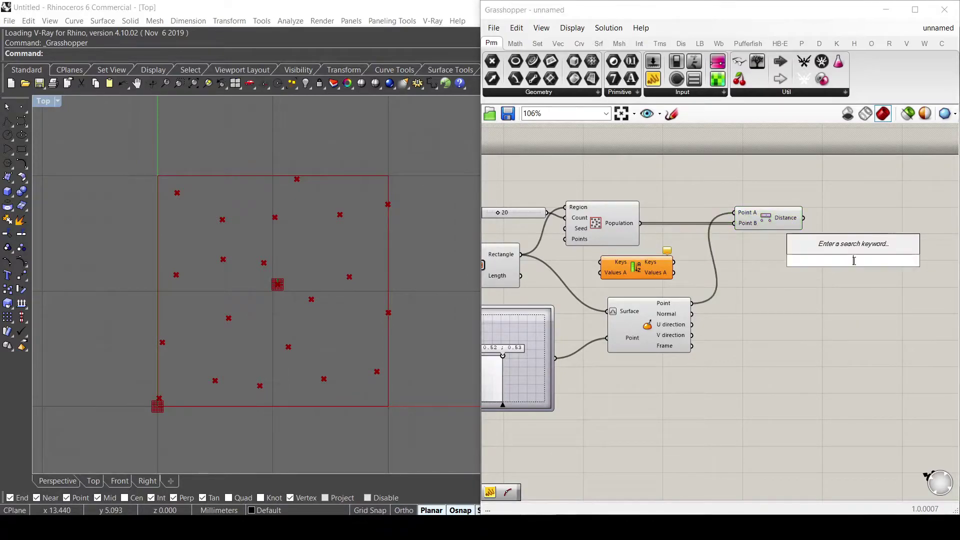
text(sort)
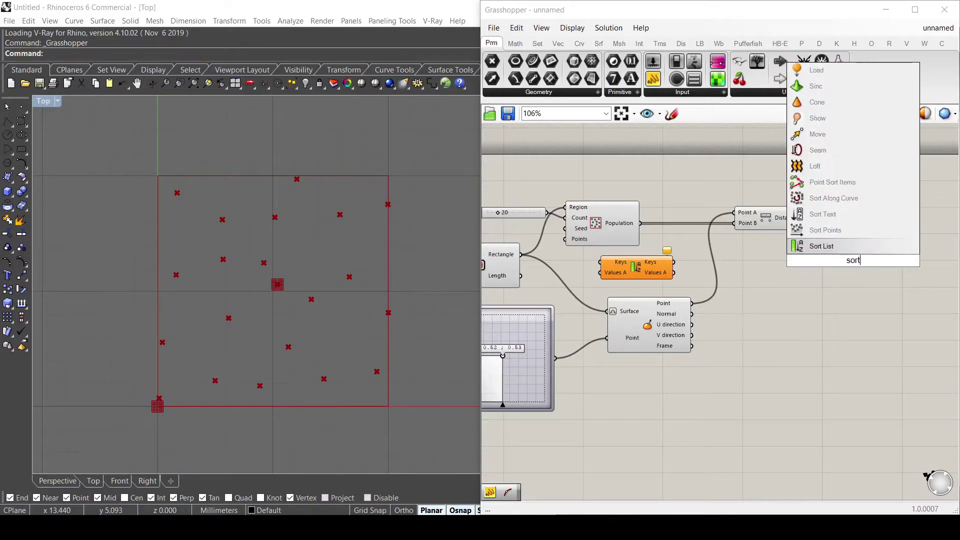
key(Return)
scroll(872, 272, down, 1)
drag(872, 272, 840, 253)
drag(778, 225, 840, 257)
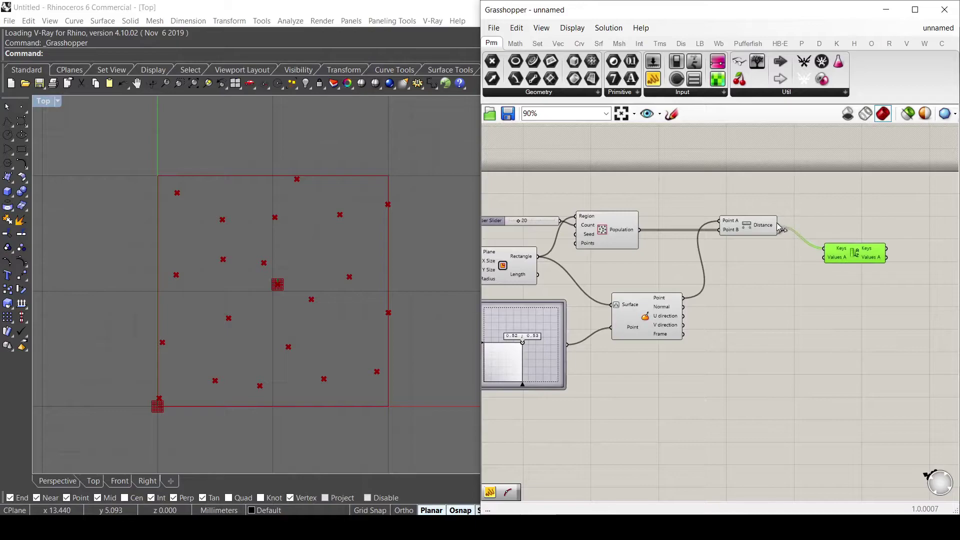
Step: Check the 20 distances and sorted keys in a temporary Panel, then delete it
drag(653, 79, 834, 189)
drag(778, 226, 797, 188)
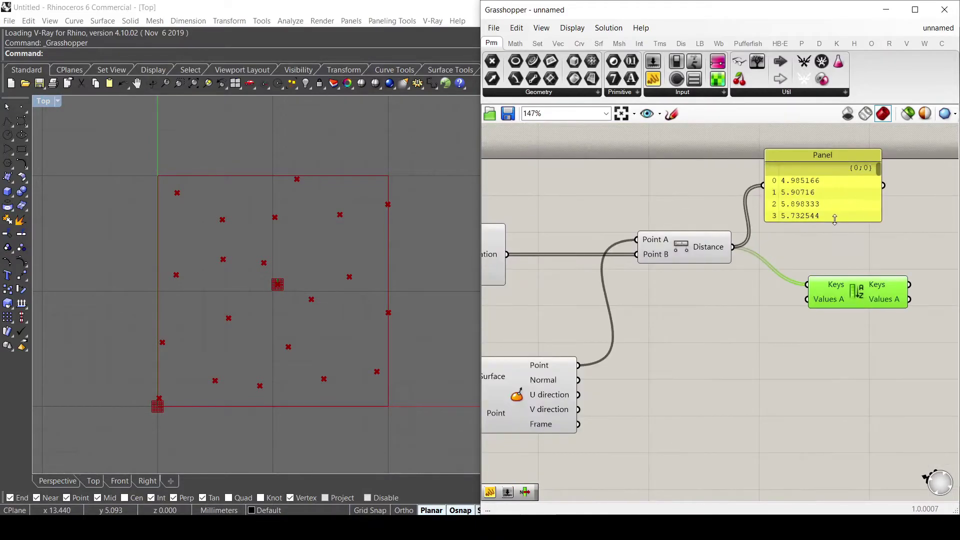
drag(845, 214, 845, 260)
scroll(839, 191, up, 3)
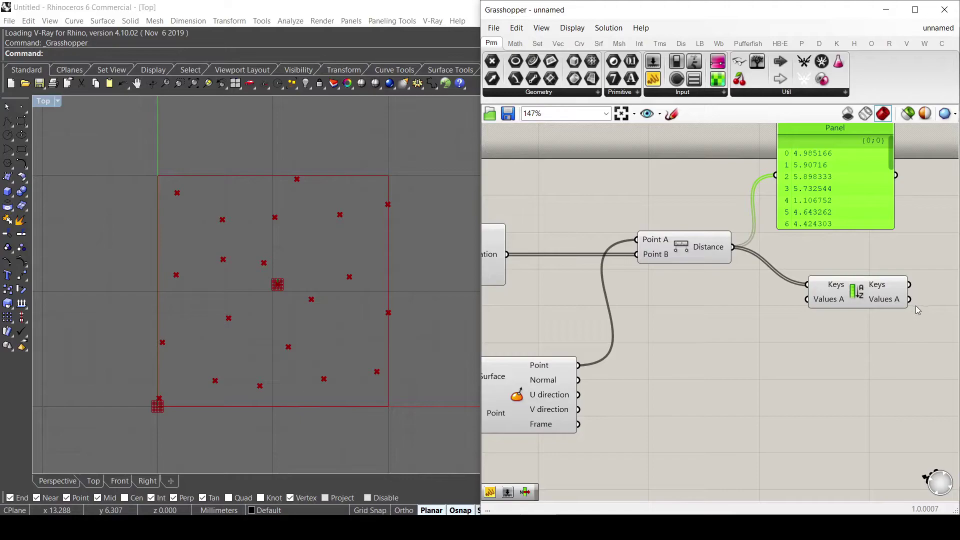
drag(909, 285, 838, 183)
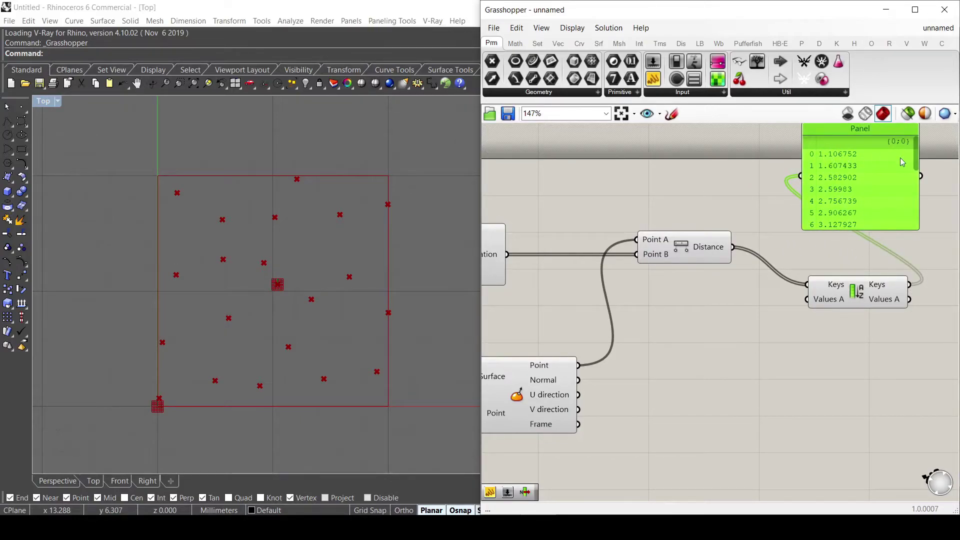
drag(916, 161, 922, 217)
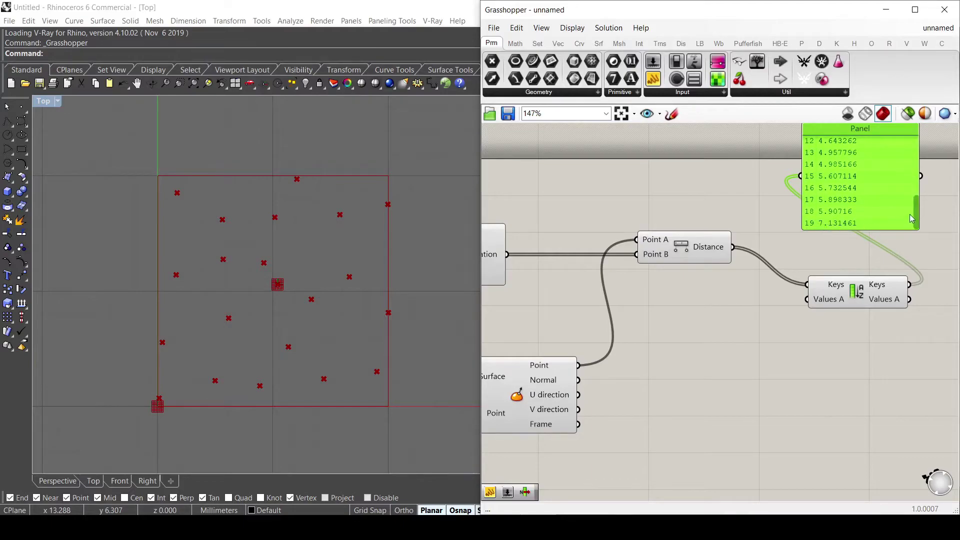
key(Delete)
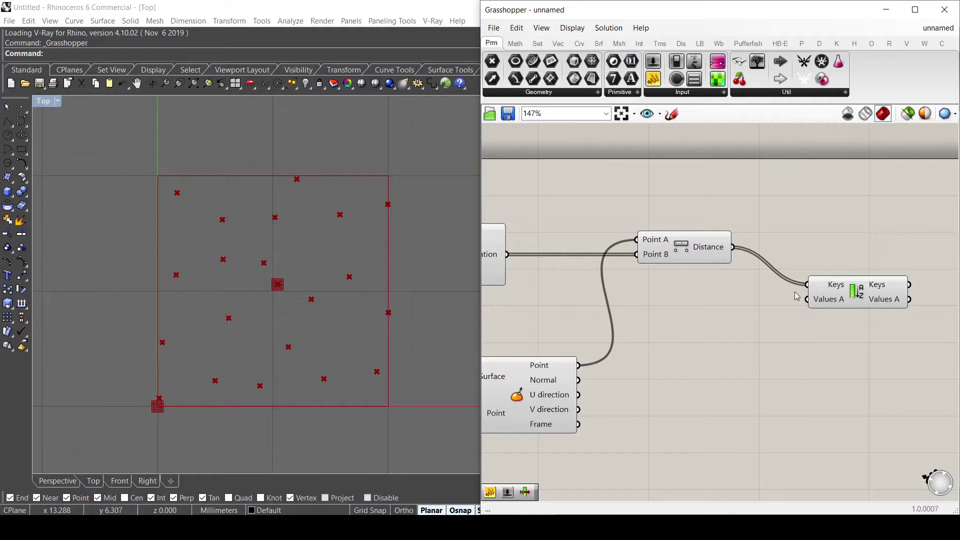
Step: Move Sort List beside Distance and wire the 20 population points into Values A
scroll(794, 292, down, 3)
scroll(828, 301, up, 2)
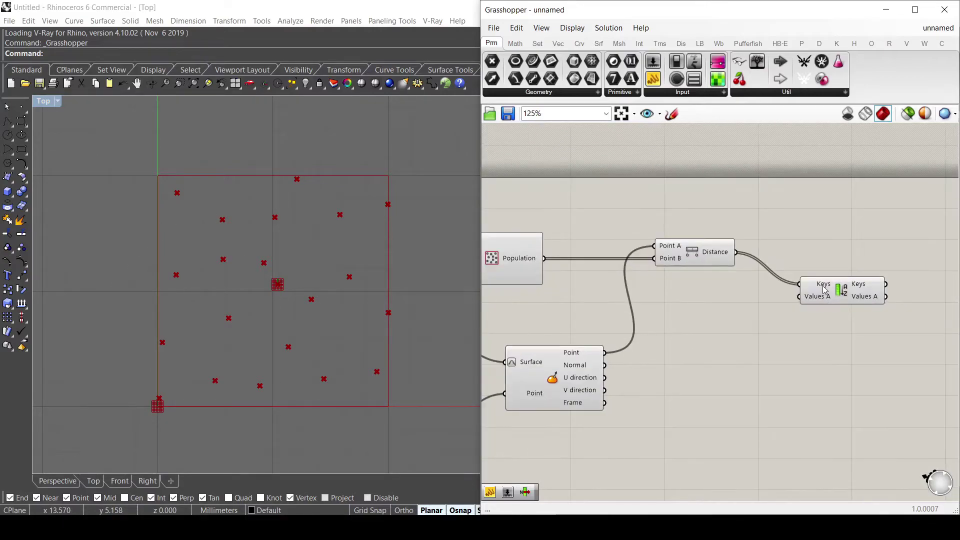
click(825, 271)
drag(825, 270, 822, 259)
mouse_move(820, 253)
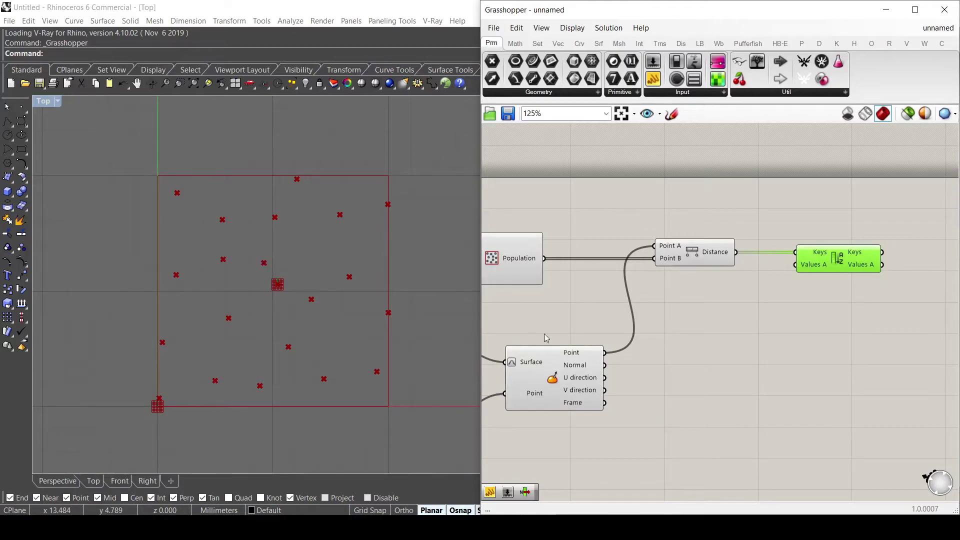
drag(606, 354, 797, 267)
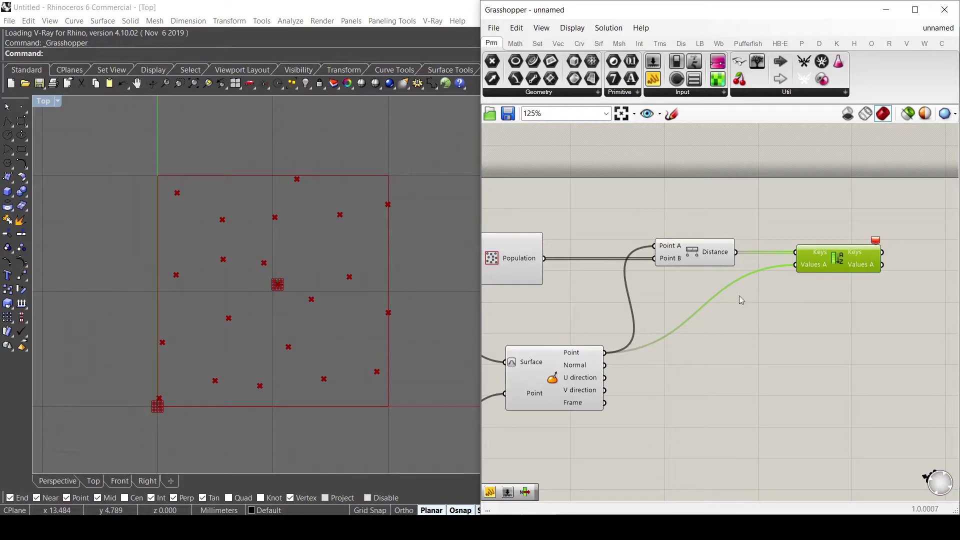
drag(545, 259, 784, 311)
Step: Add a List Item component fed by Sort List's sorted Values A
mouse_move(828, 316)
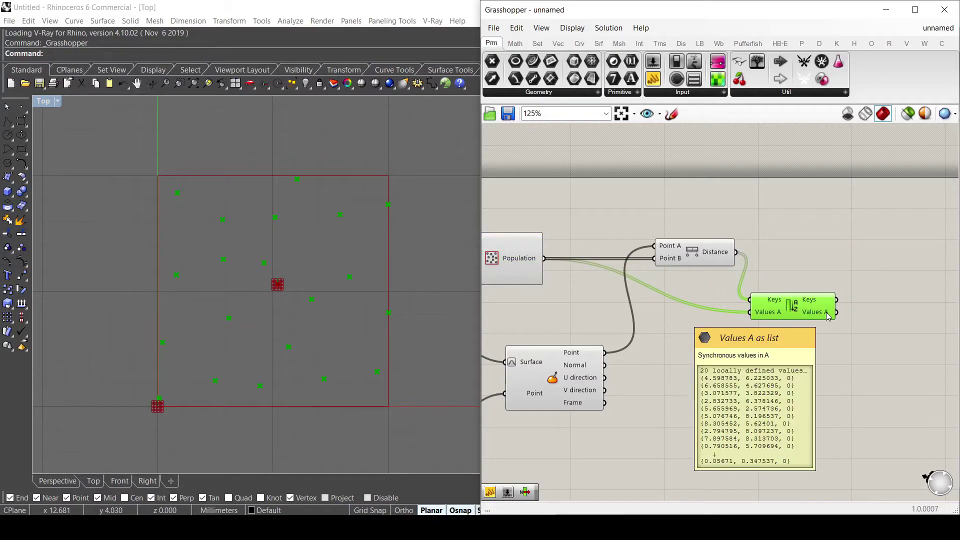
double_click(870, 325)
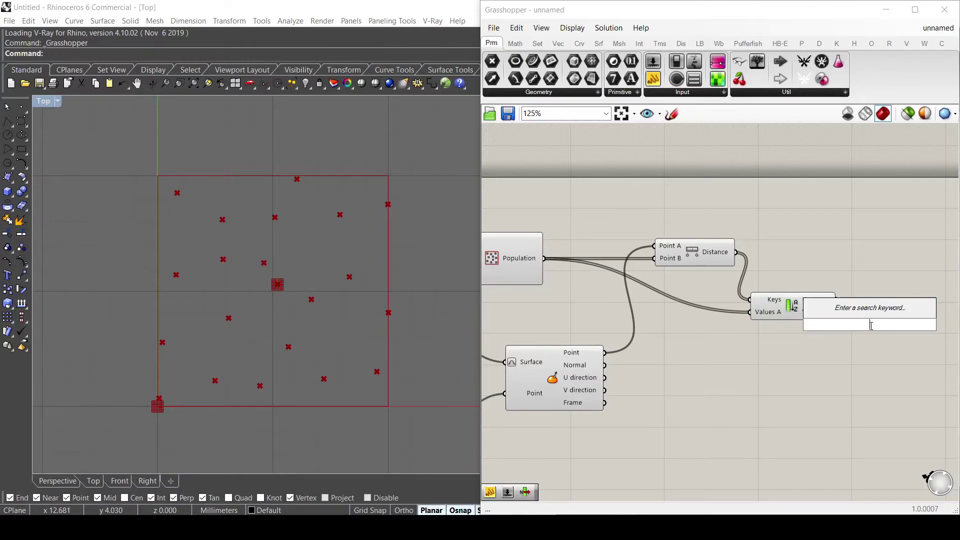
text(list)
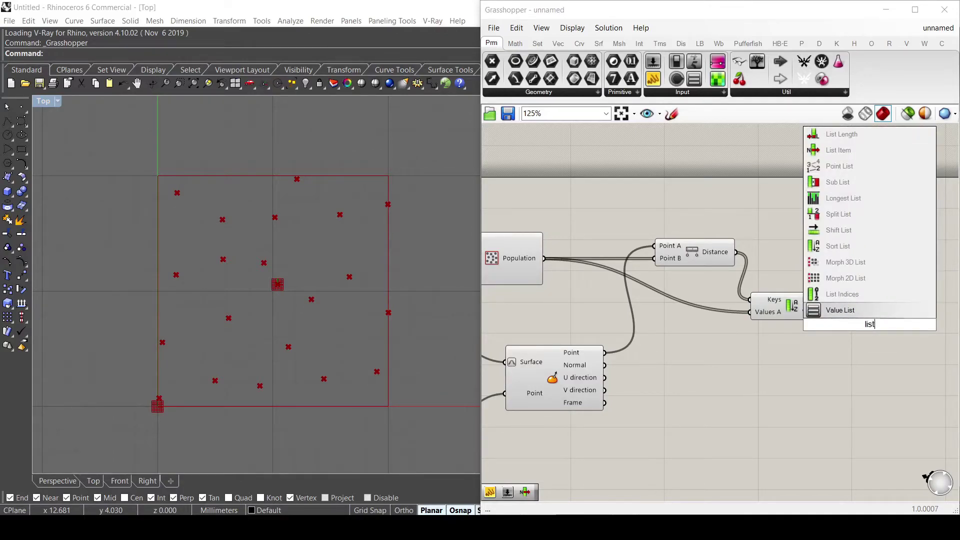
text( item)
key(Return)
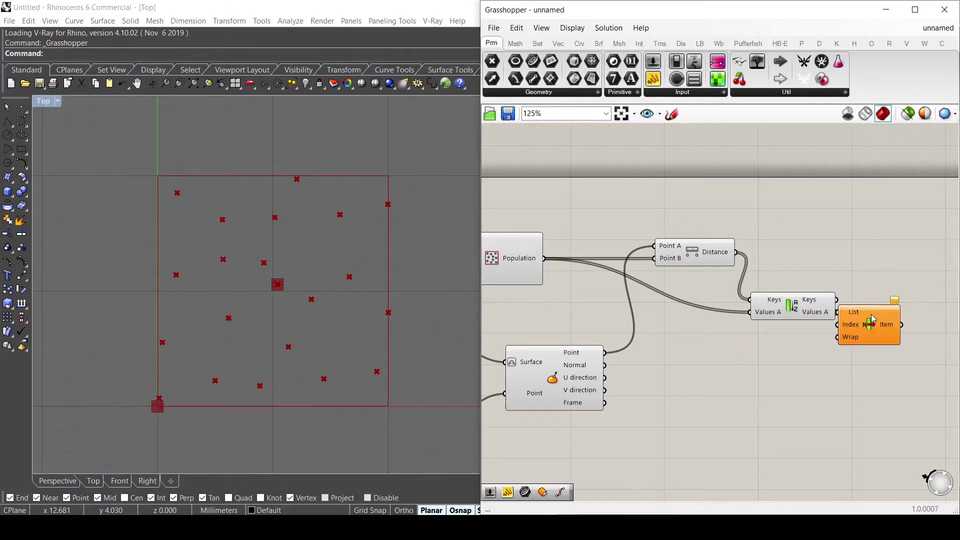
drag(870, 323, 883, 326)
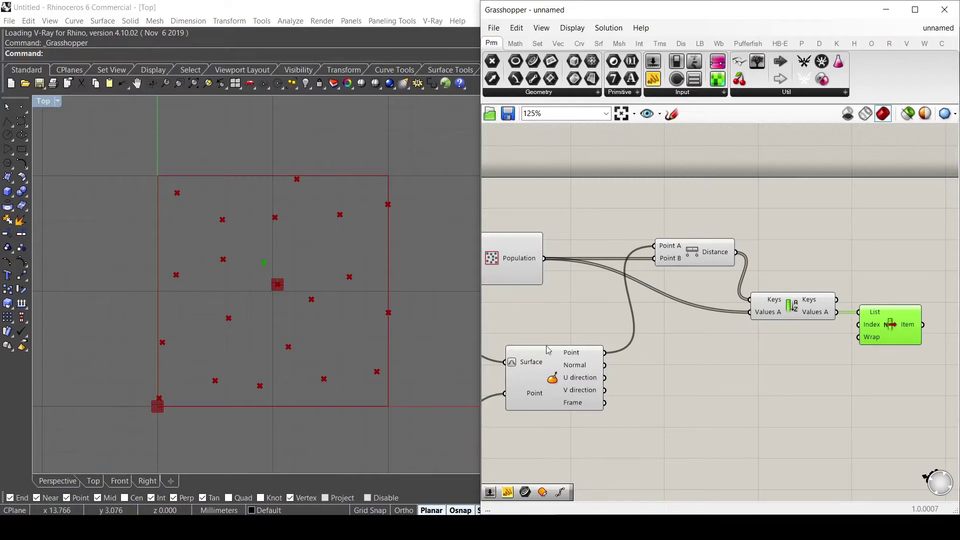
Step: Drag the MD Slider to 0.74 : 0.69, moving the point toward the upper right
scroll(834, 314, down, 3)
scroll(652, 369, up, 4)
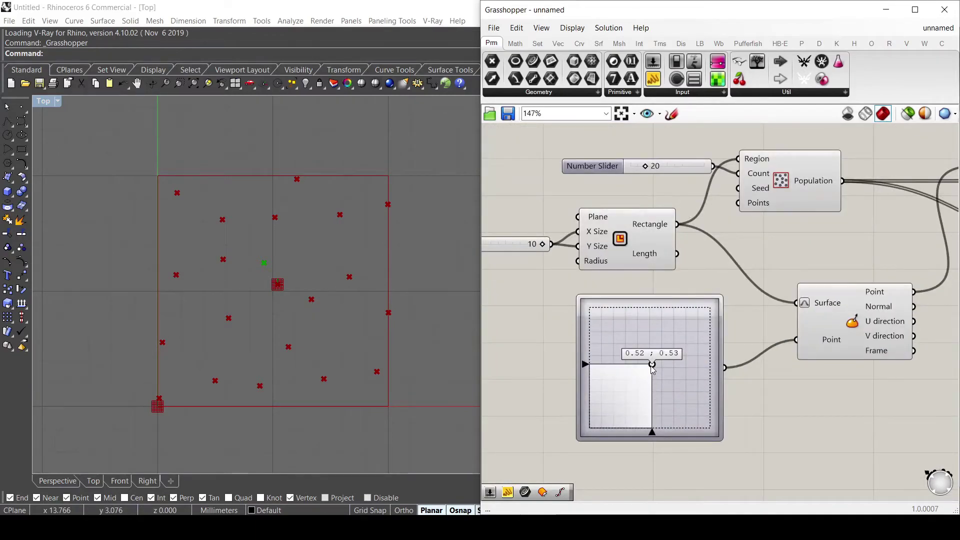
drag(652, 366, 679, 345)
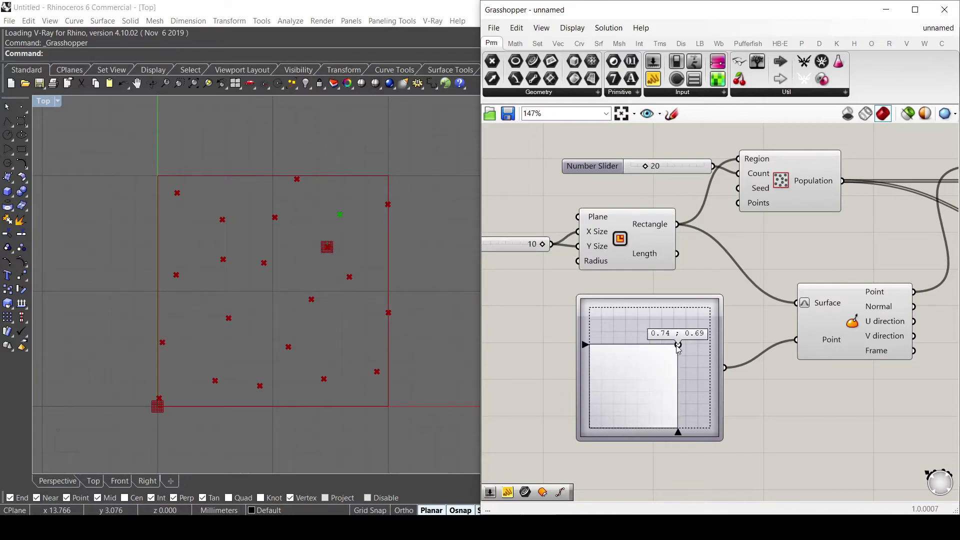
scroll(586, 318, down, 2)
scroll(604, 306, down, 3)
Step: Add a Line from the surface point (Start) to List Item's nearest point (End)
scroll(869, 289, up, 3)
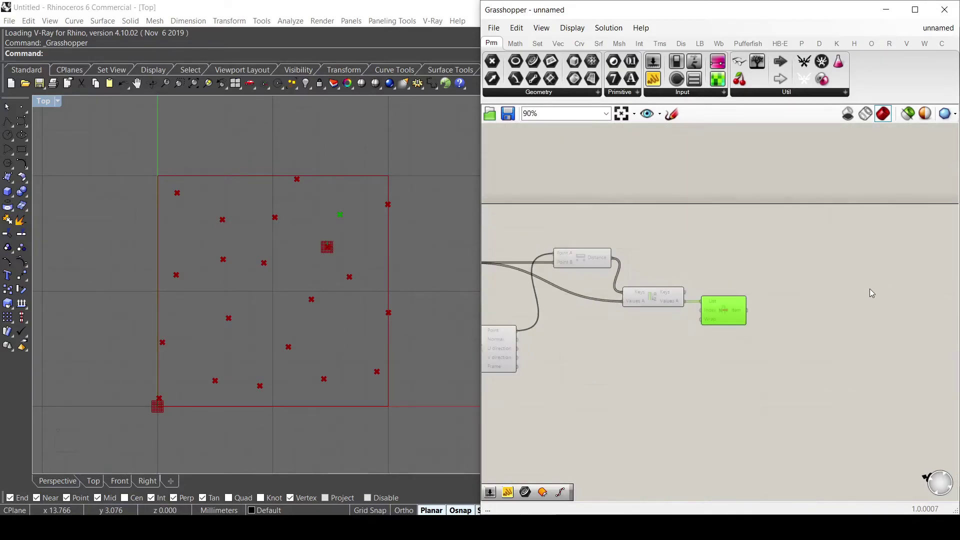
double_click(795, 305)
text(line)
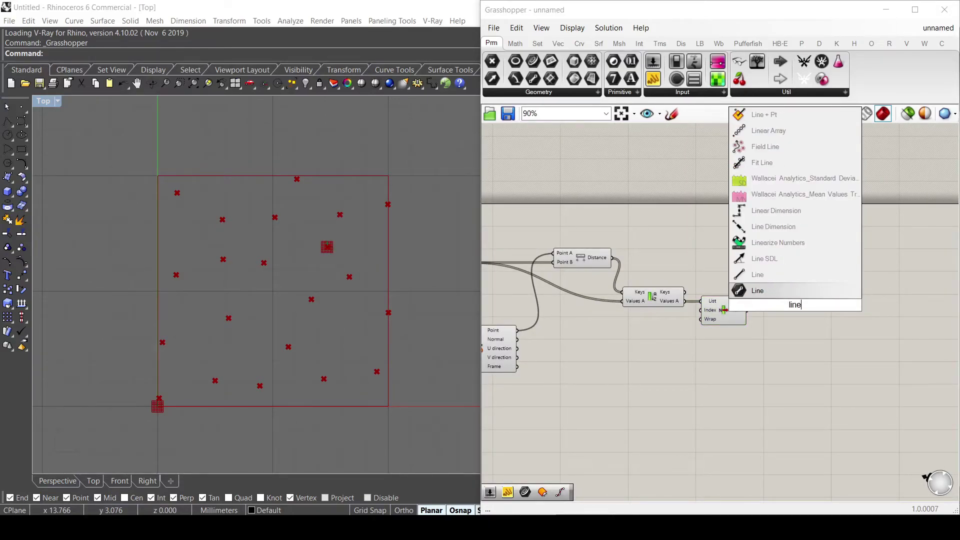
click(805, 276)
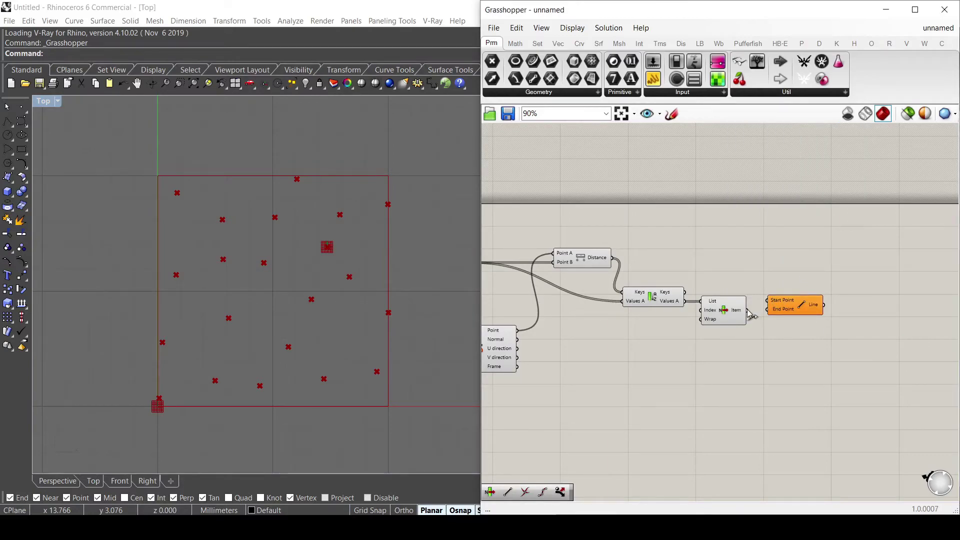
drag(747, 310, 765, 311)
right_drag(567, 333, 649, 337)
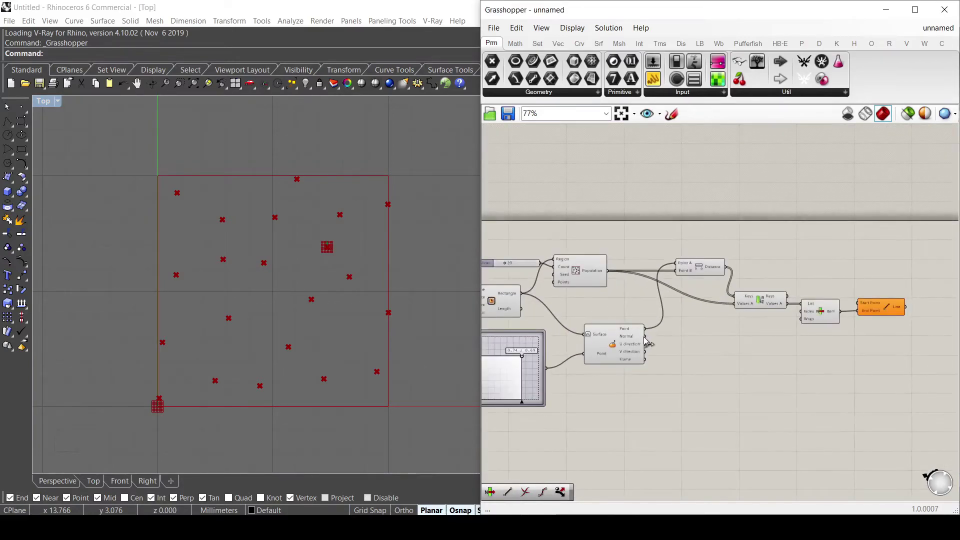
drag(646, 329, 870, 303)
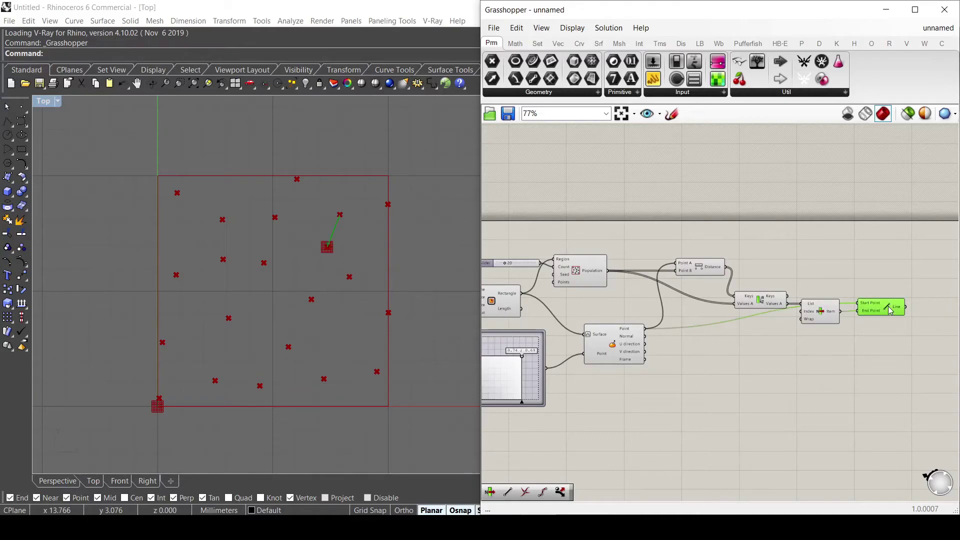
Step: Hide Evaluate Surface's preview, tidy the components, and move the slider to drag the line
right_drag(615, 350, 647, 347)
click(647, 347)
key(space)
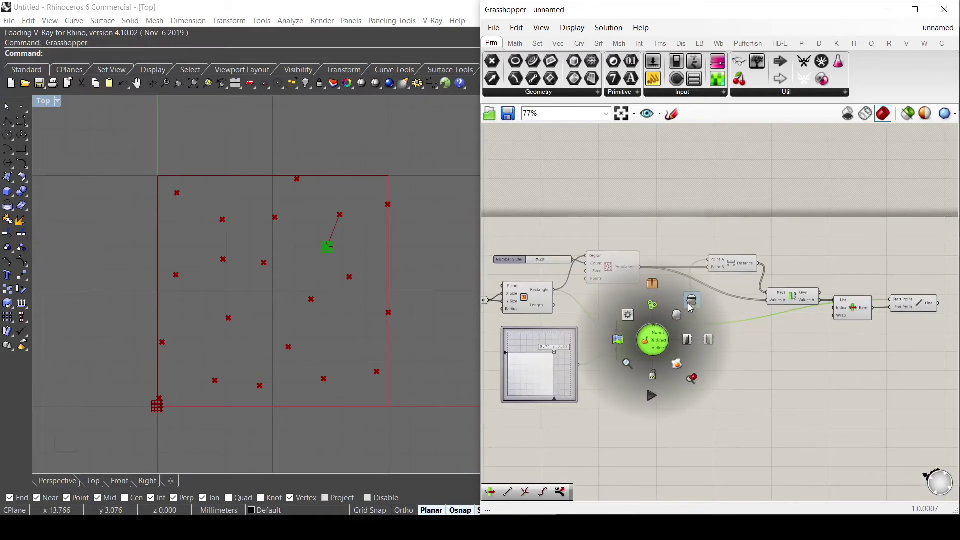
click(690, 304)
drag(911, 307, 910, 297)
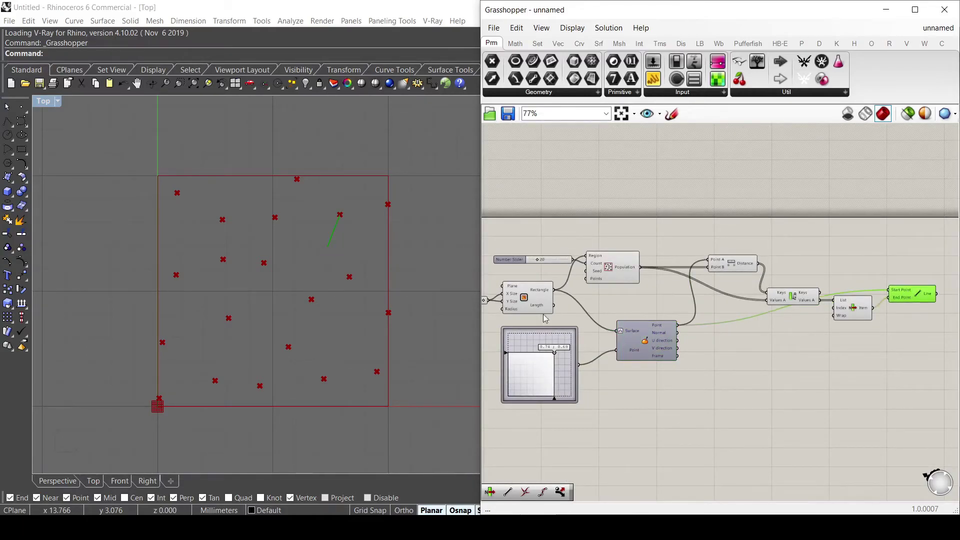
drag(555, 357, 558, 361)
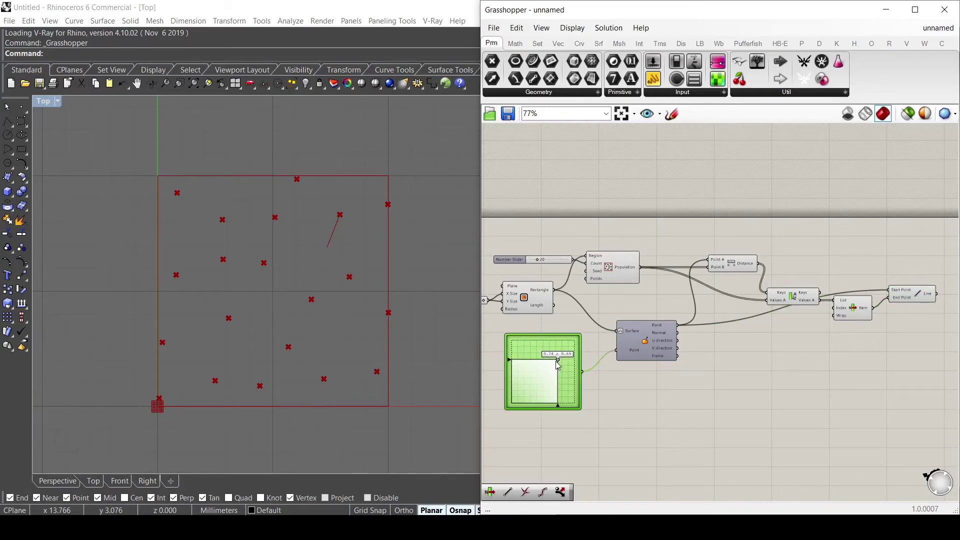
click(896, 298)
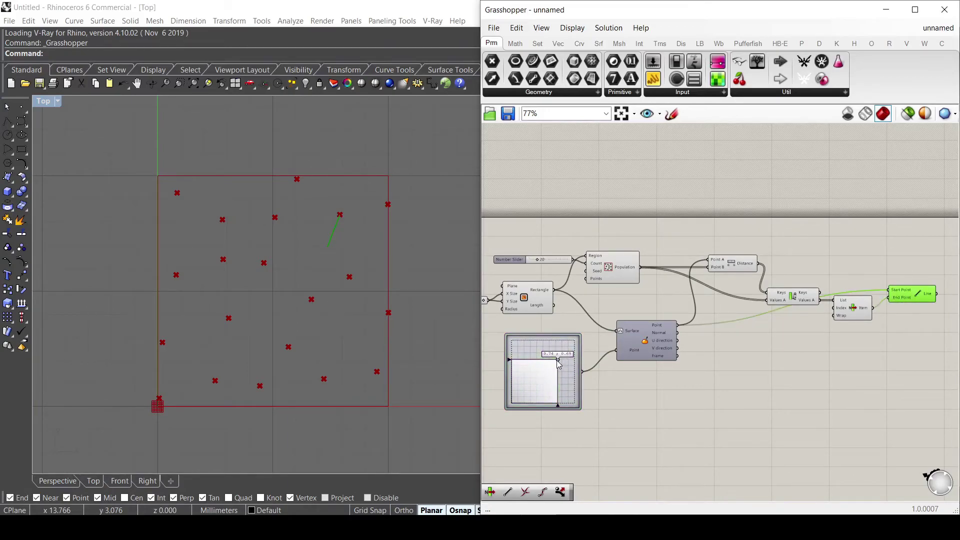
drag(558, 364, 553, 370)
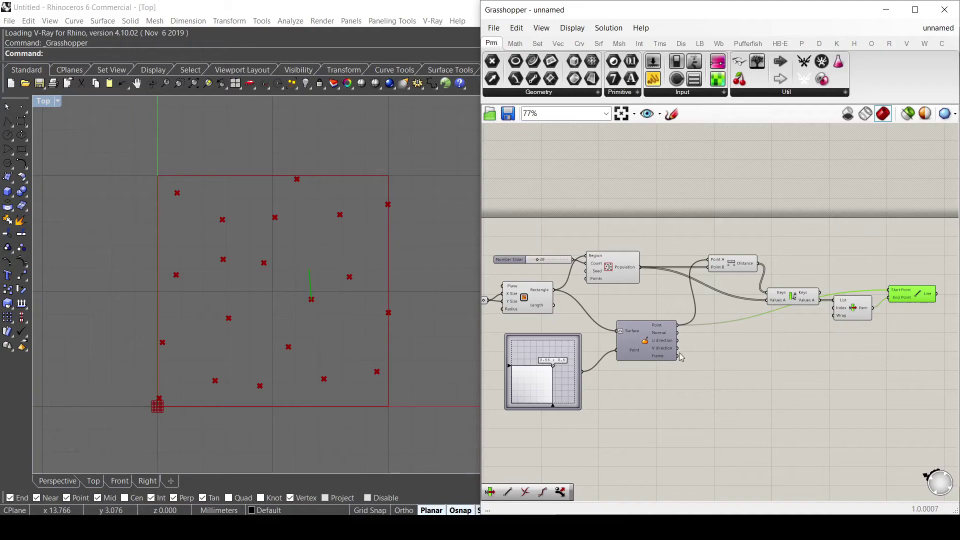
Step: Re-enable the surface preview and wire the surface point into a new Point parameter
middle_click(658, 339)
click(645, 350)
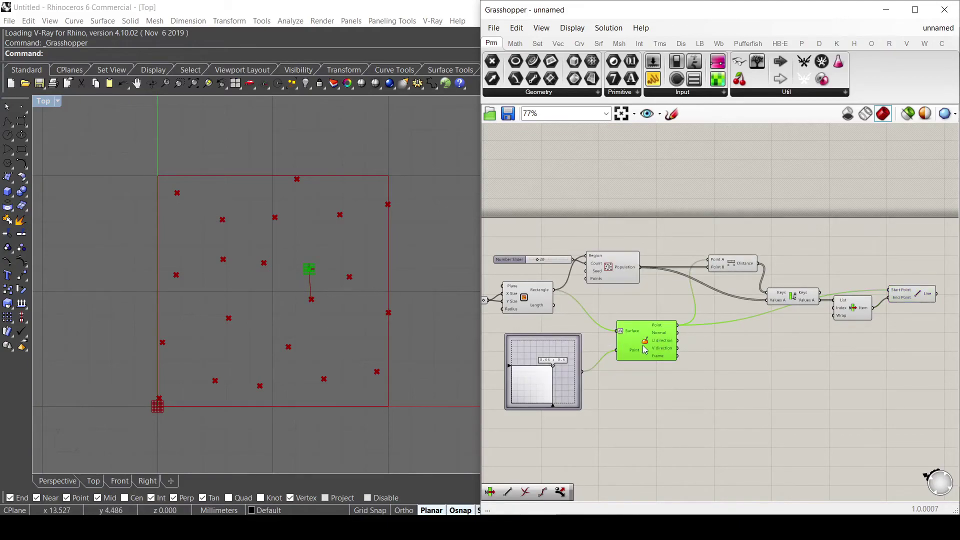
double_click(709, 344)
text(poin)
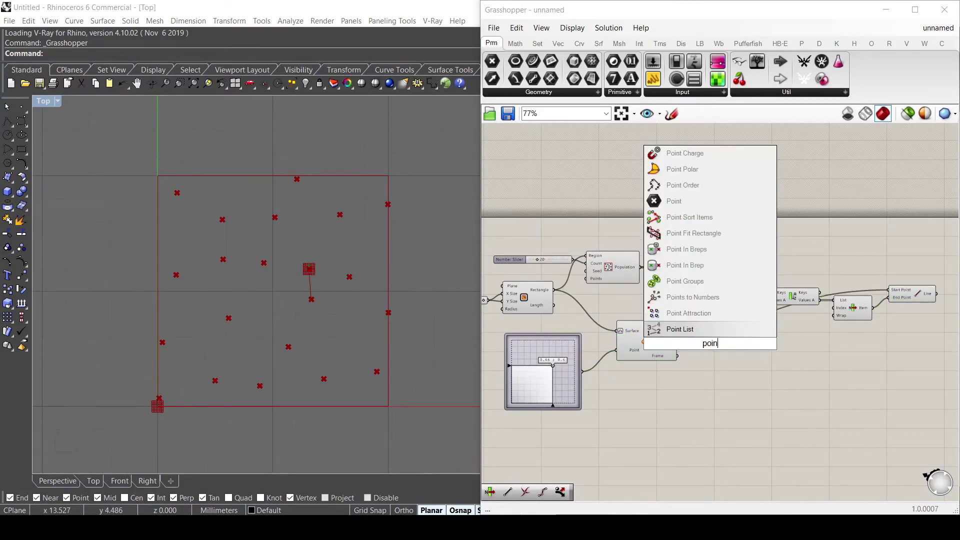
text(t)
key(Return)
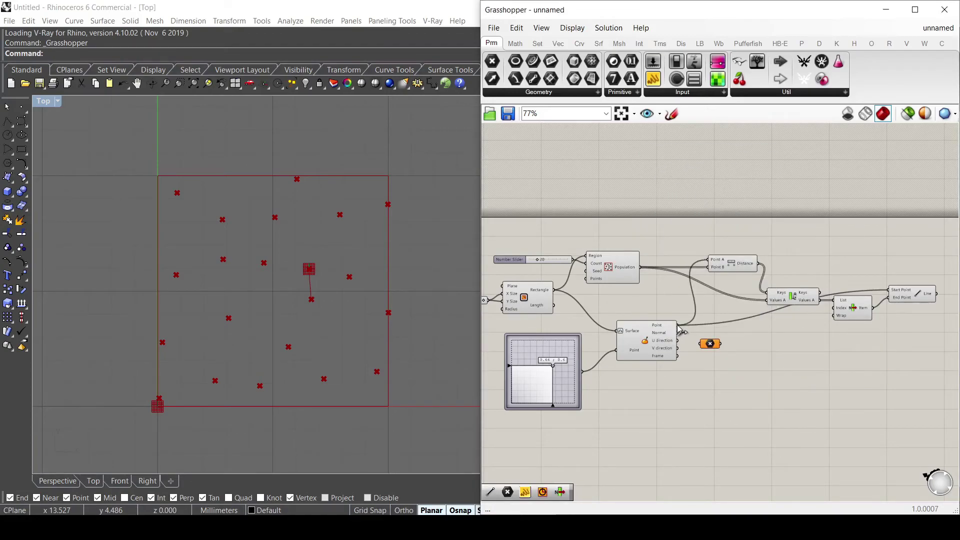
drag(678, 325, 700, 344)
Step: Turn Evaluate Surface's point preview off again and select the Line component
click(647, 336)
middle_click(647, 336)
click(674, 324)
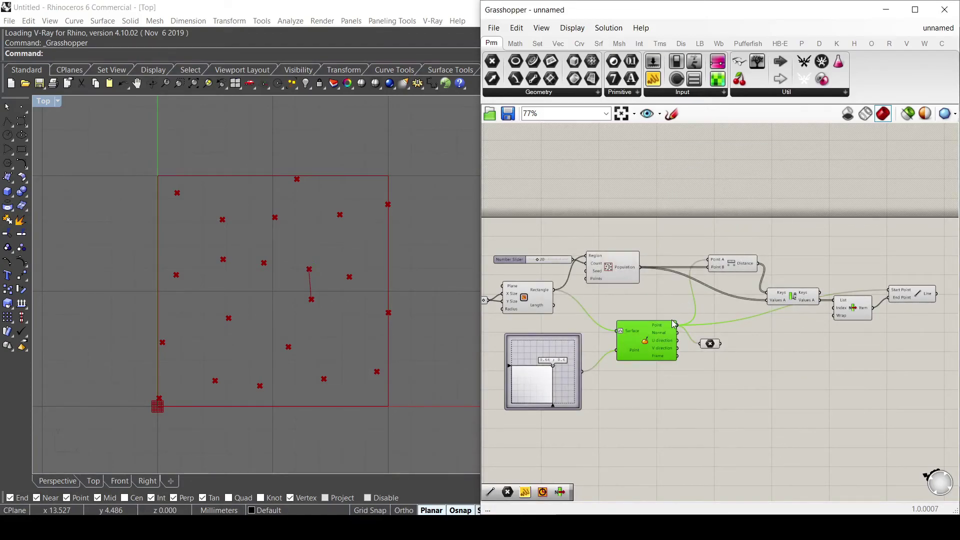
click(903, 298)
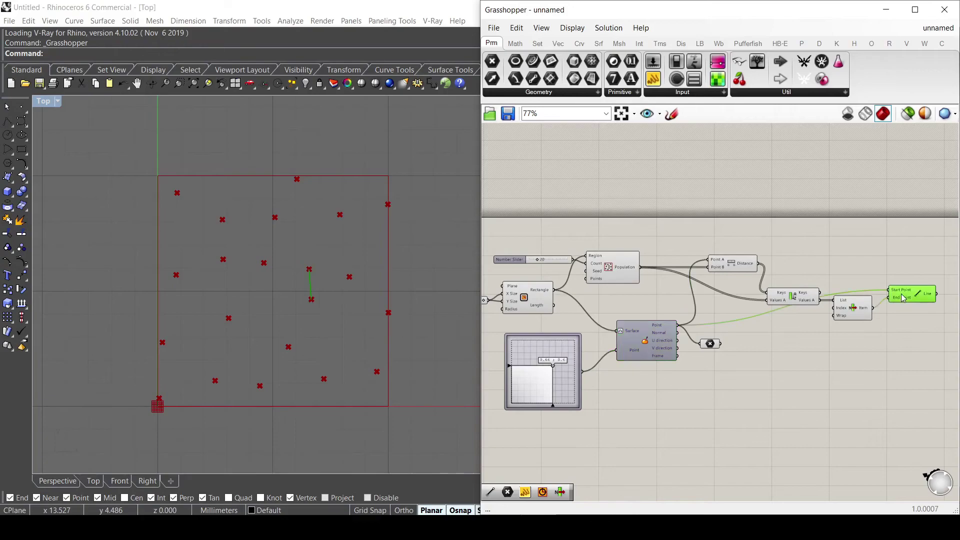
Step: Drag the MD Slider handle left so the line jumps to a new nearest random point
mouse_move(553, 369)
mouse_down()
mouse_move(551, 361)
mouse_move(562, 369)
mouse_move(543, 384)
mouse_move(543, 374)
mouse_up()
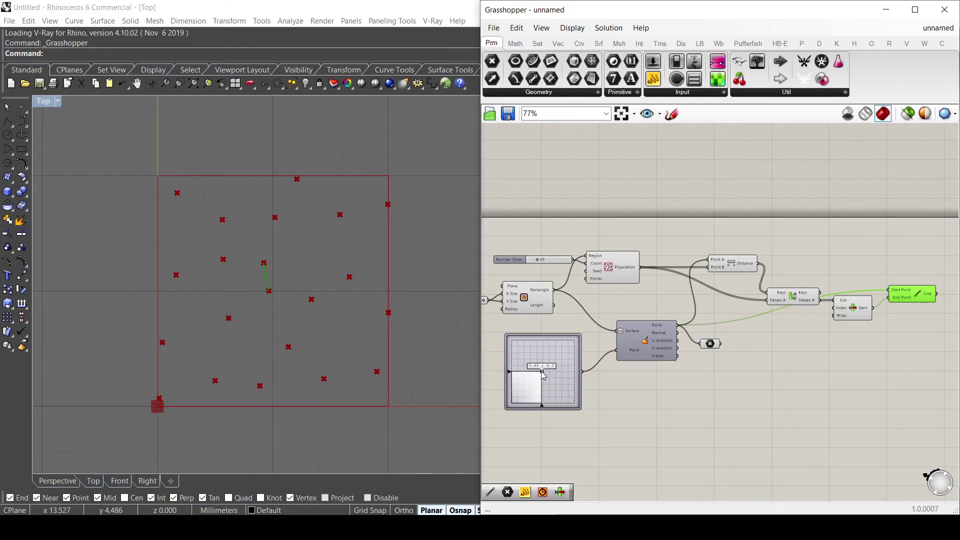